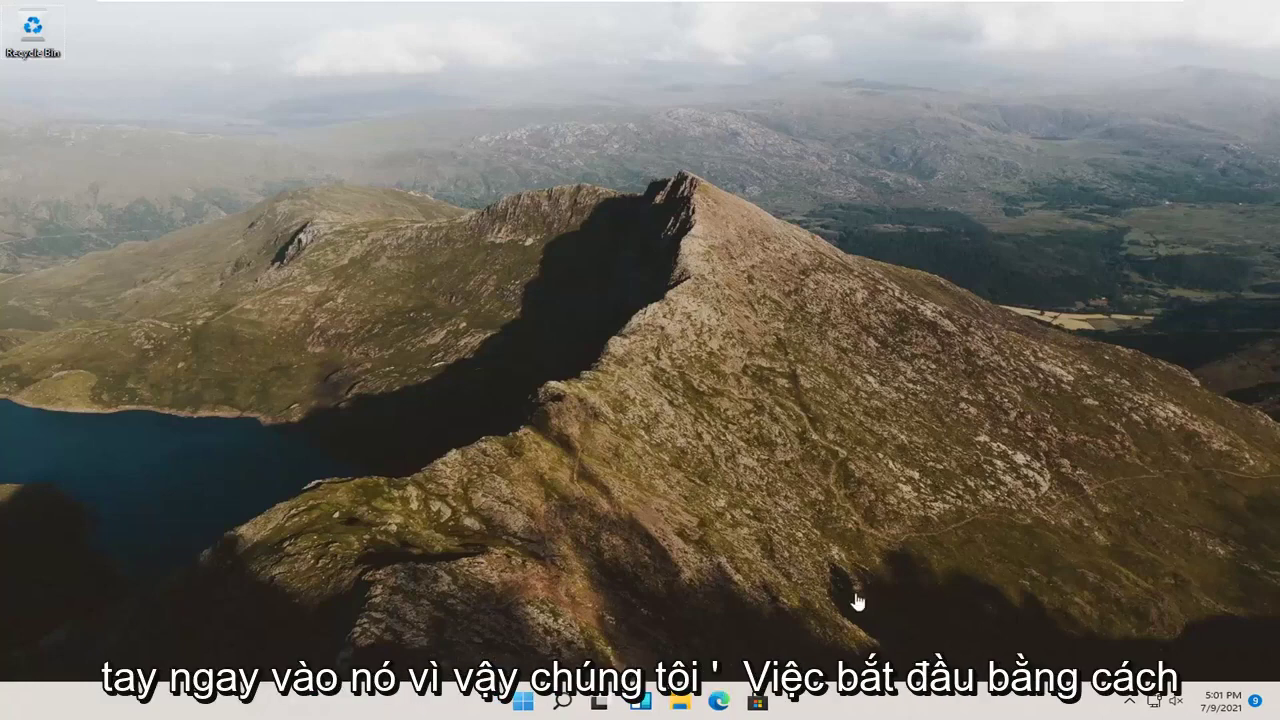
# Open the web browser, search for recuva, and open the Recuva page on ccleaner.com
pyautogui.click(717, 703)
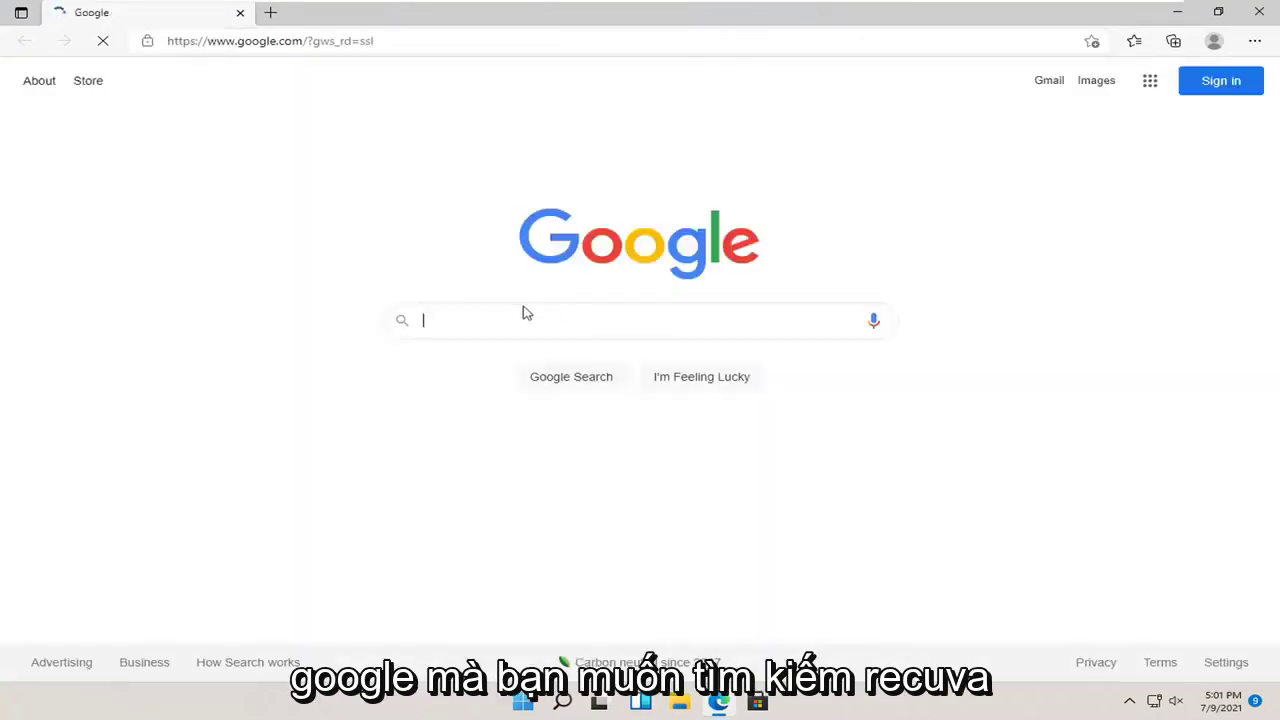
pyautogui.click(262, 40)
pyautogui.write('recuva')
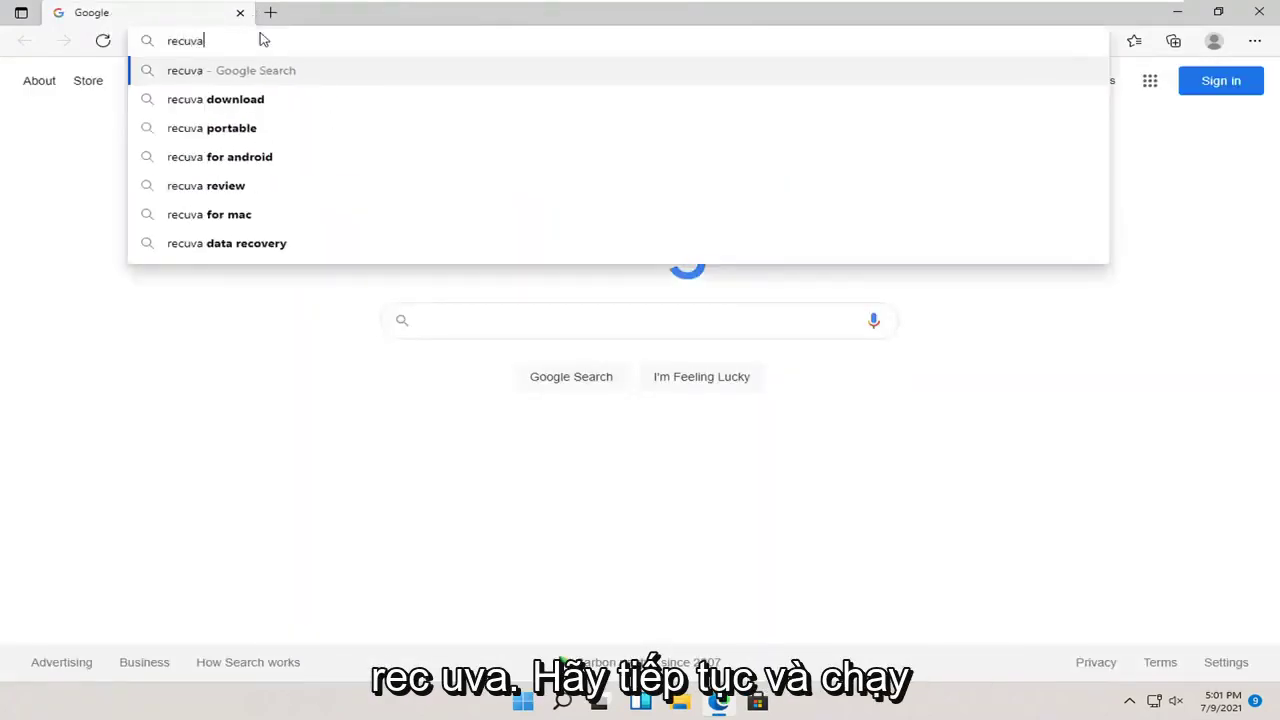
pyautogui.press('Return')
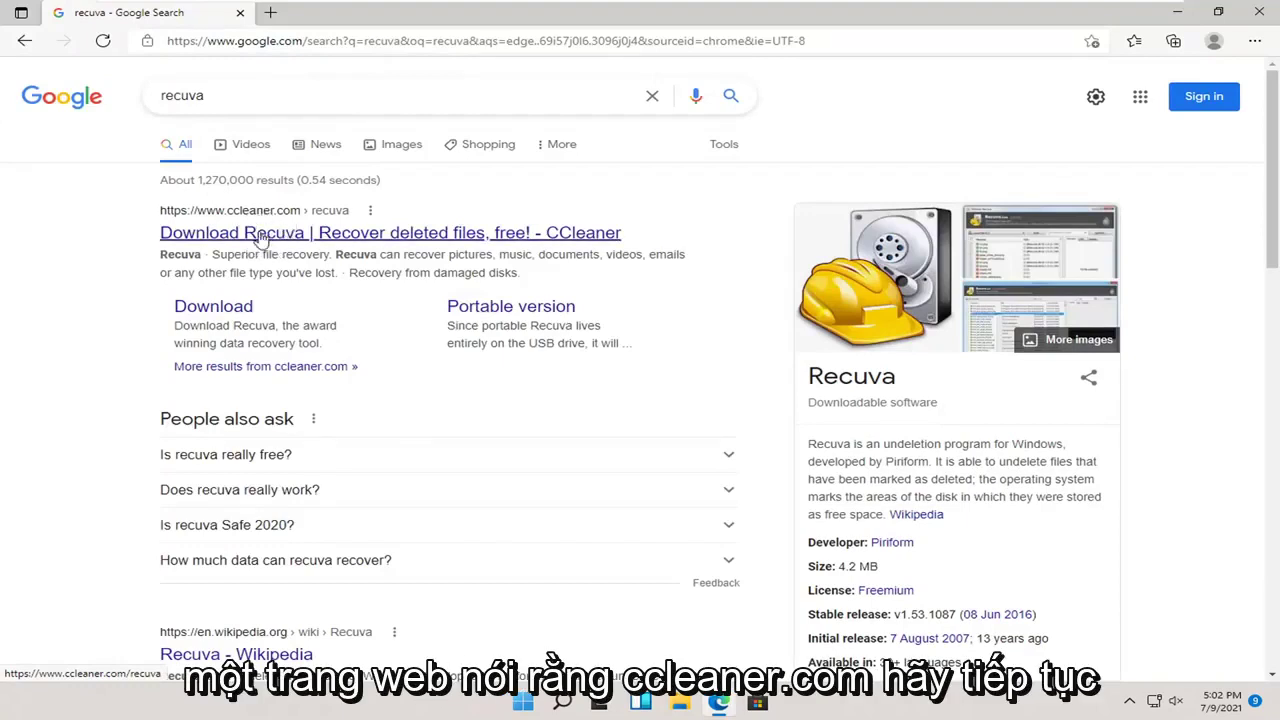
pyautogui.click(259, 238)
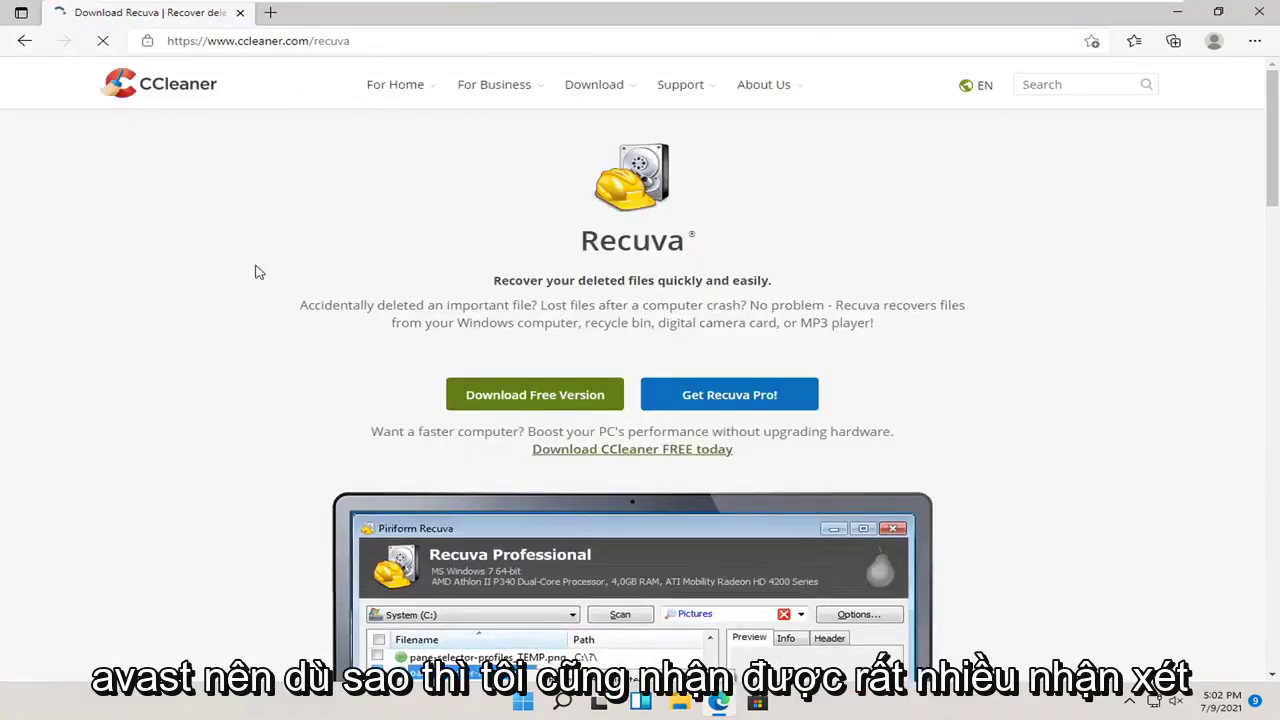
# Look over the Recuva page and download the free version of Recuva
pyautogui.scroll(-1, 510, 341)
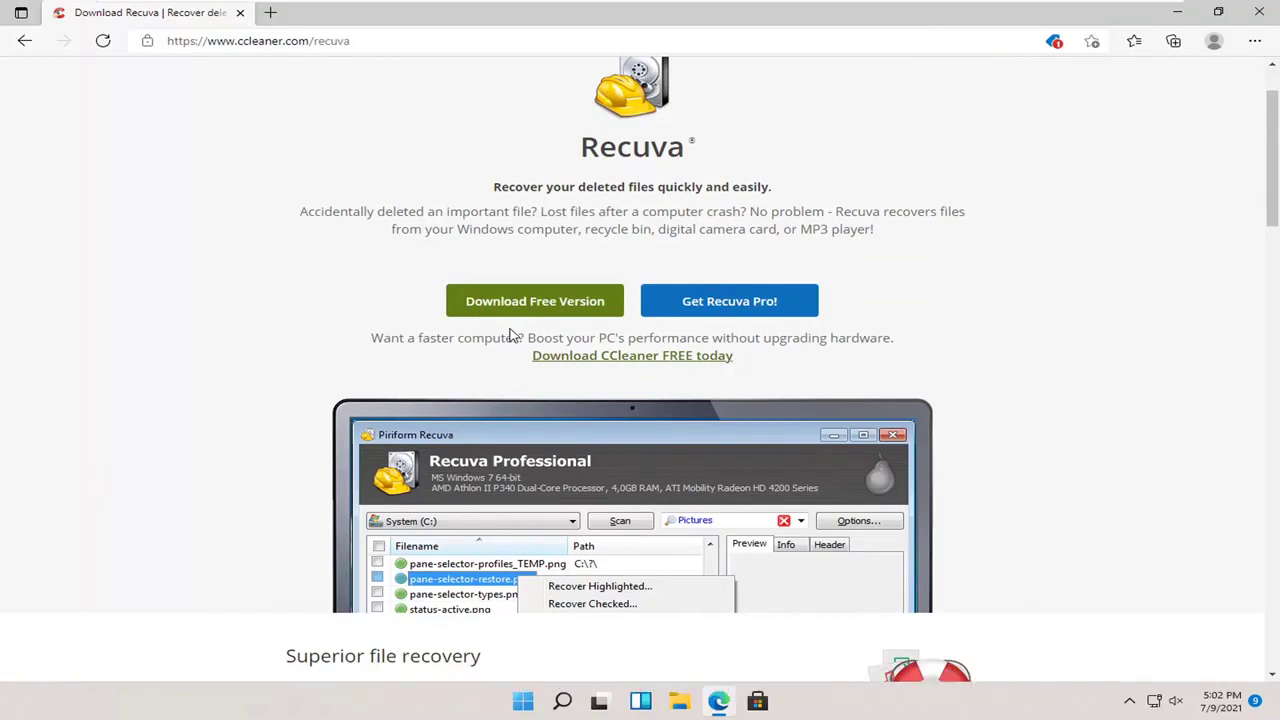
pyautogui.scroll(-4, 510, 334)
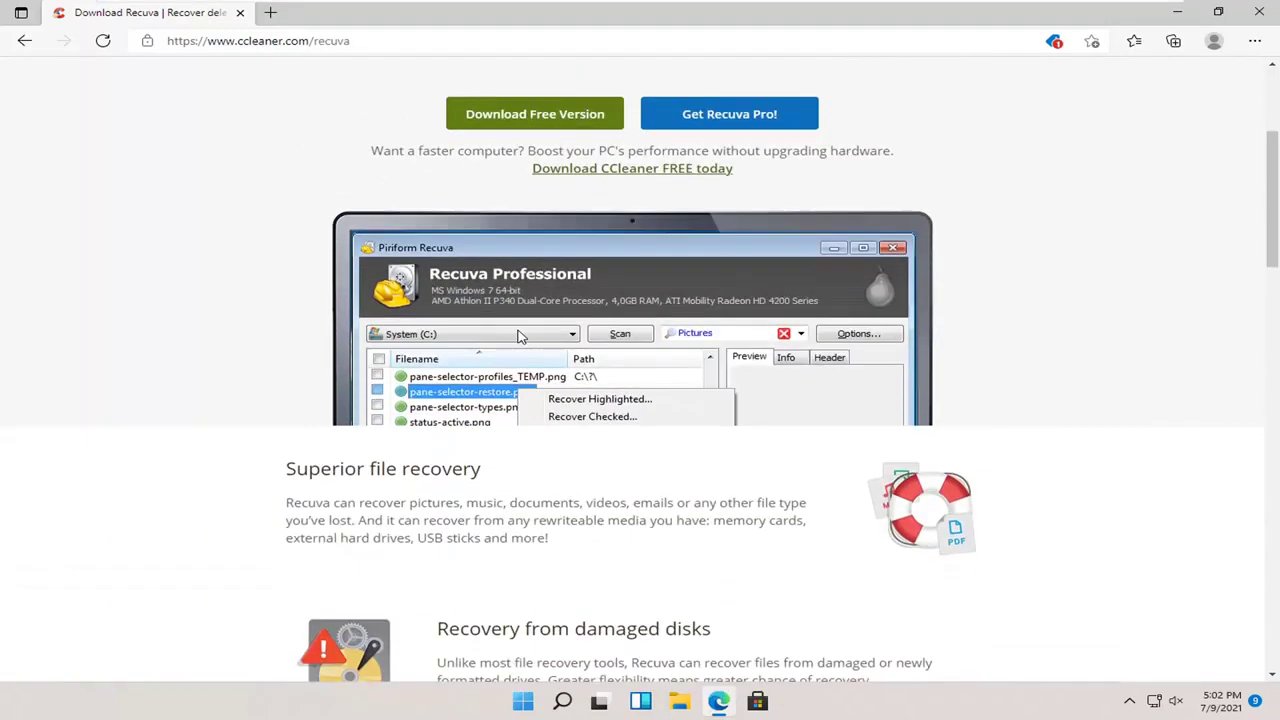
pyautogui.scroll(5, 518, 336)
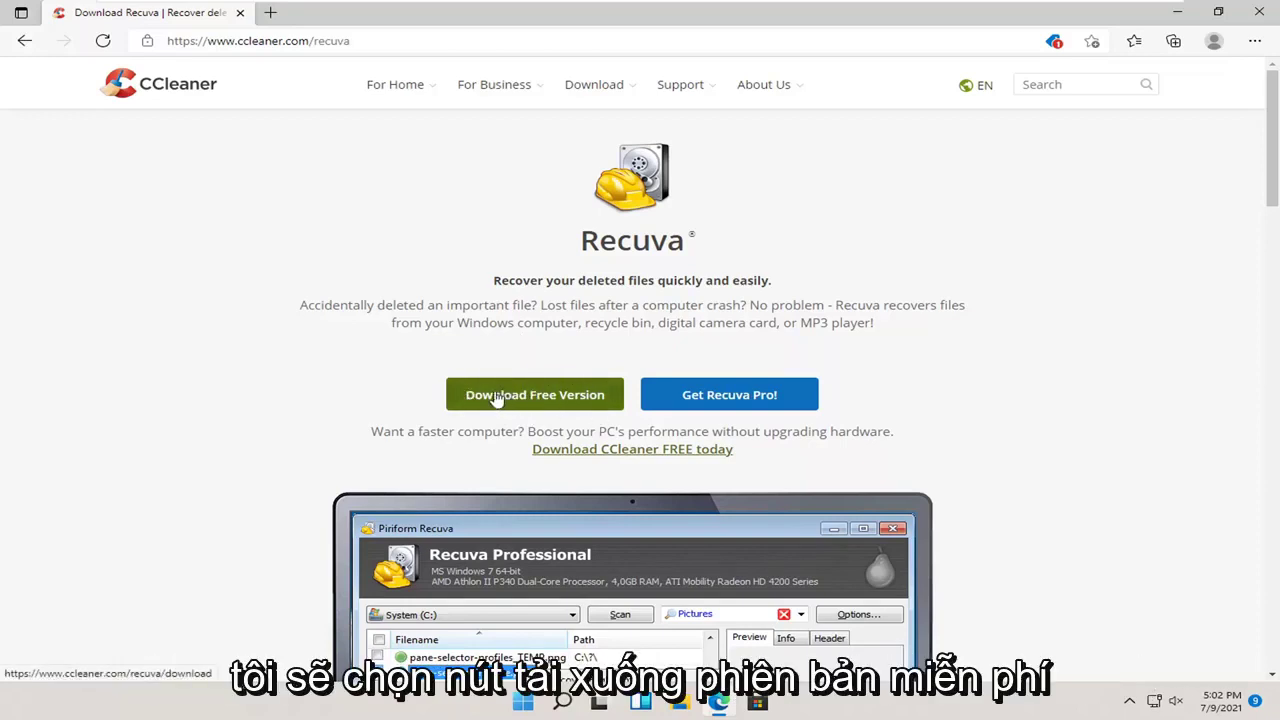
pyautogui.click(570, 404)
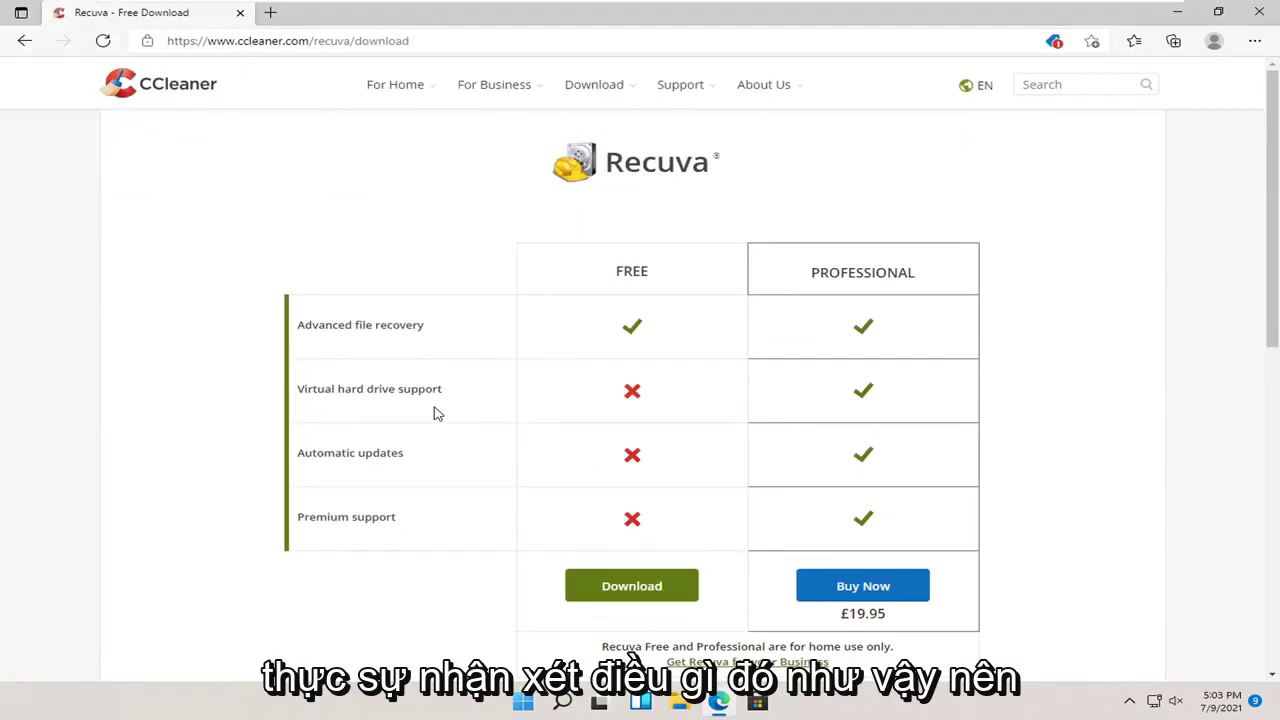
pyautogui.scroll(-1, 435, 412)
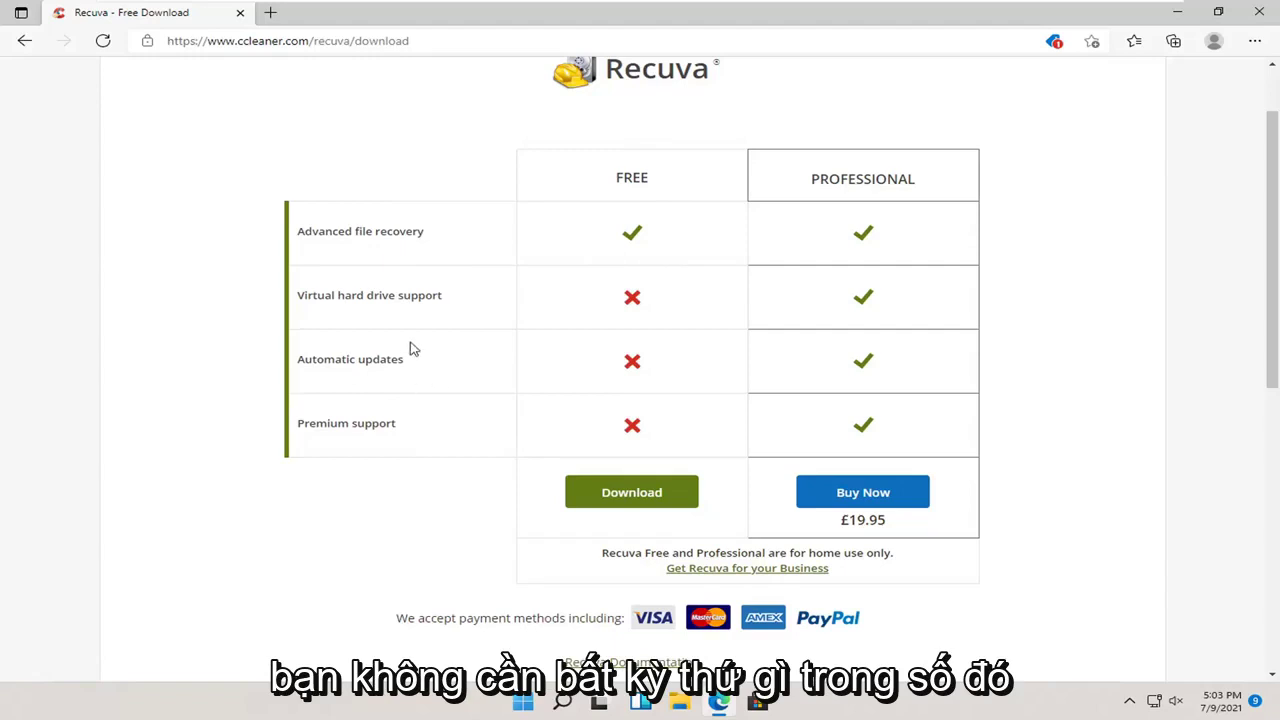
pyautogui.click(607, 499)
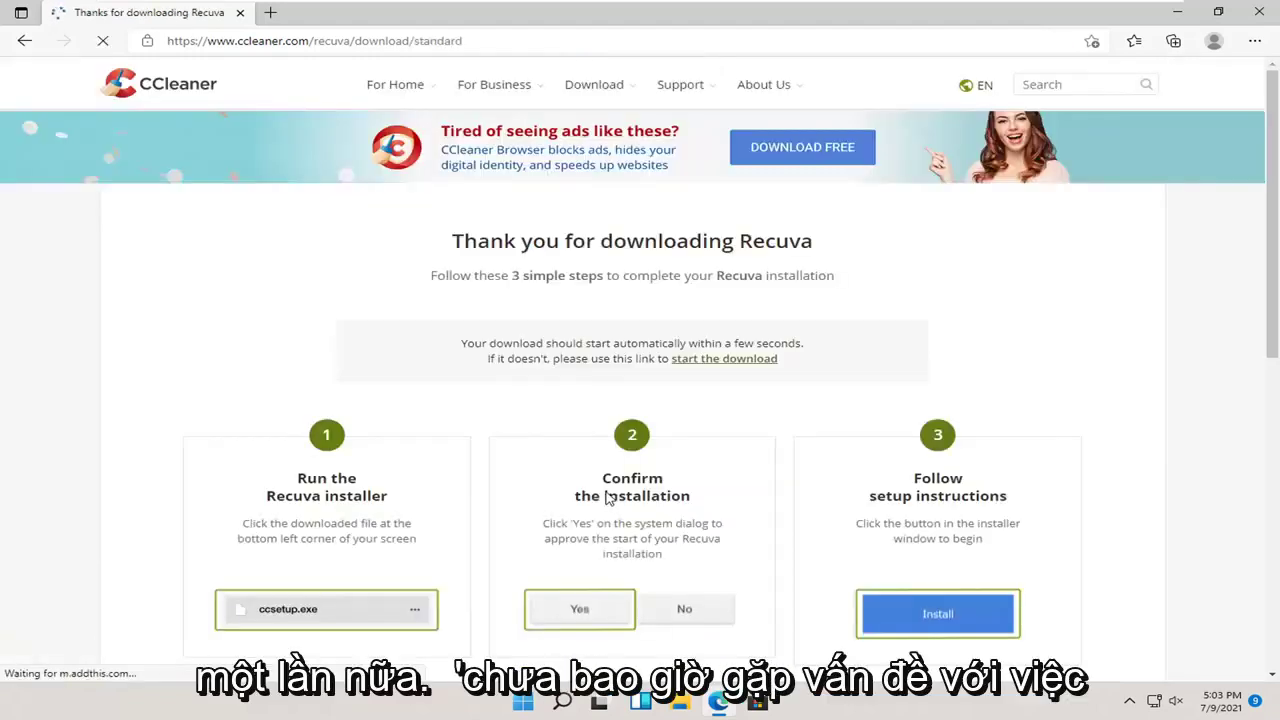
# Run the downloaded rcsetup153.exe installer, allow it to make changes, and bring the setup window into clear view on the desktop
pyautogui.scroll(-2, 560, 450)
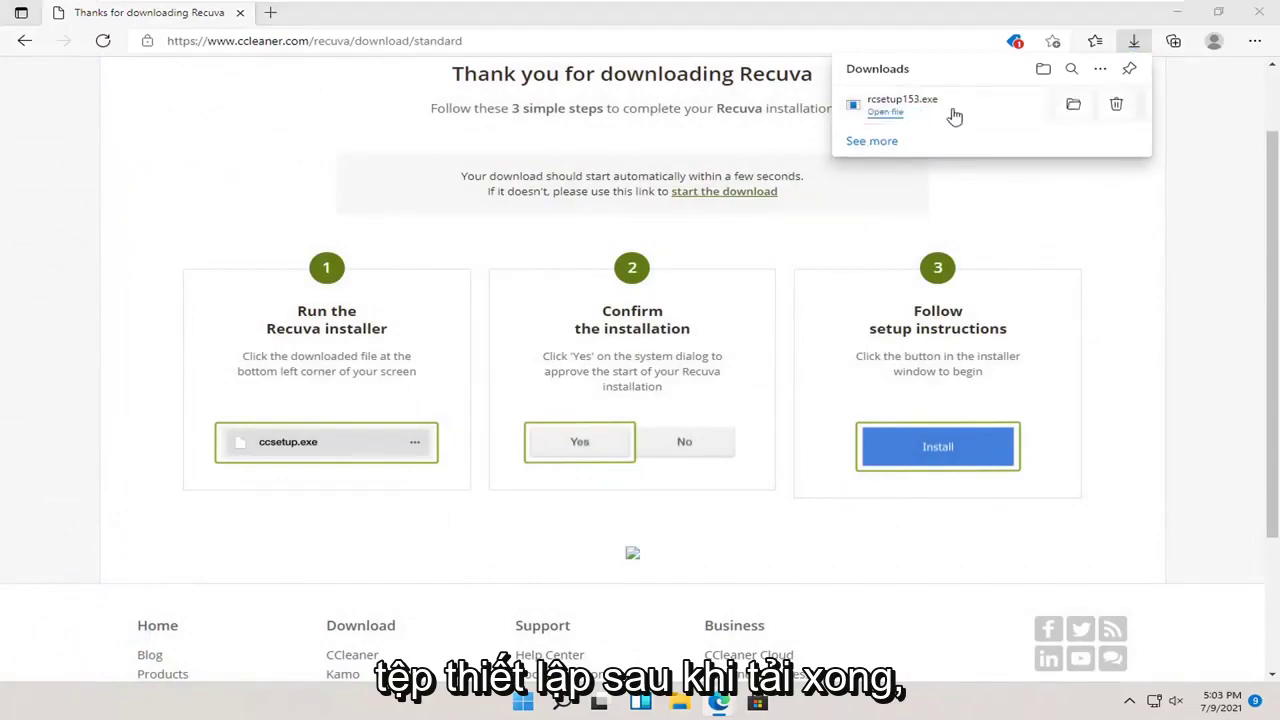
pyautogui.click(953, 117)
pyautogui.click(530, 485)
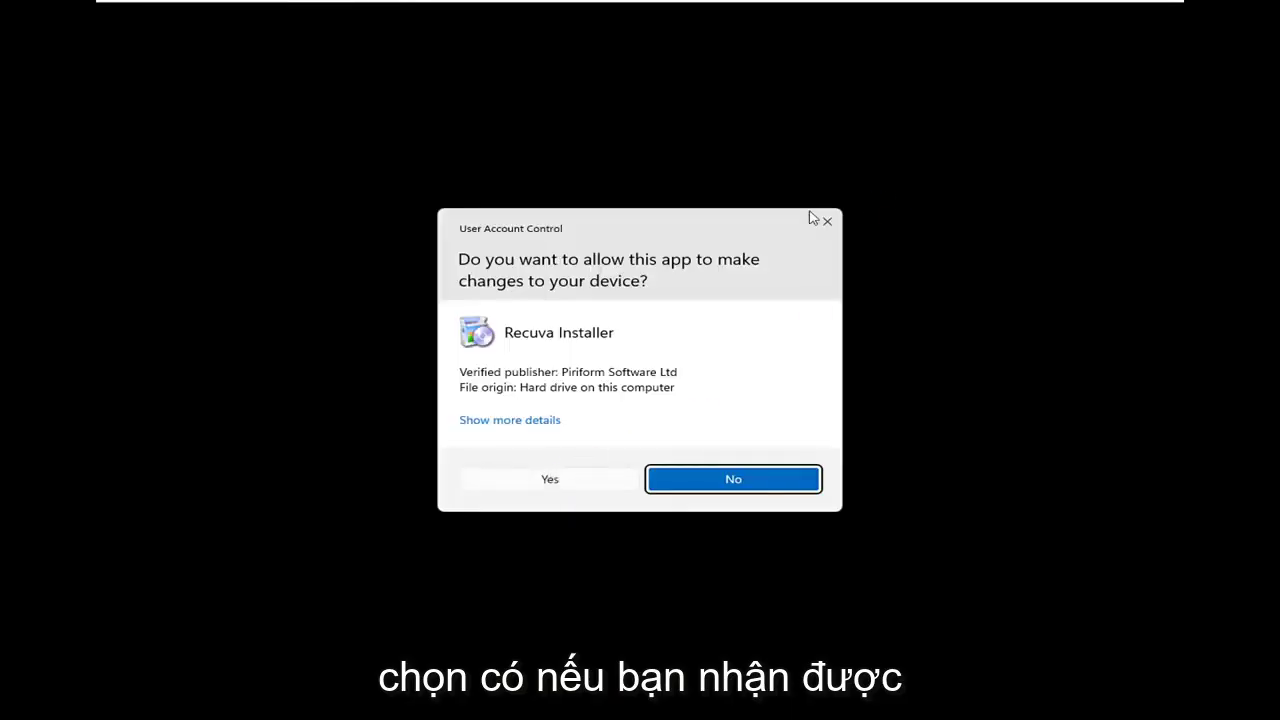
pyautogui.click(555, 478)
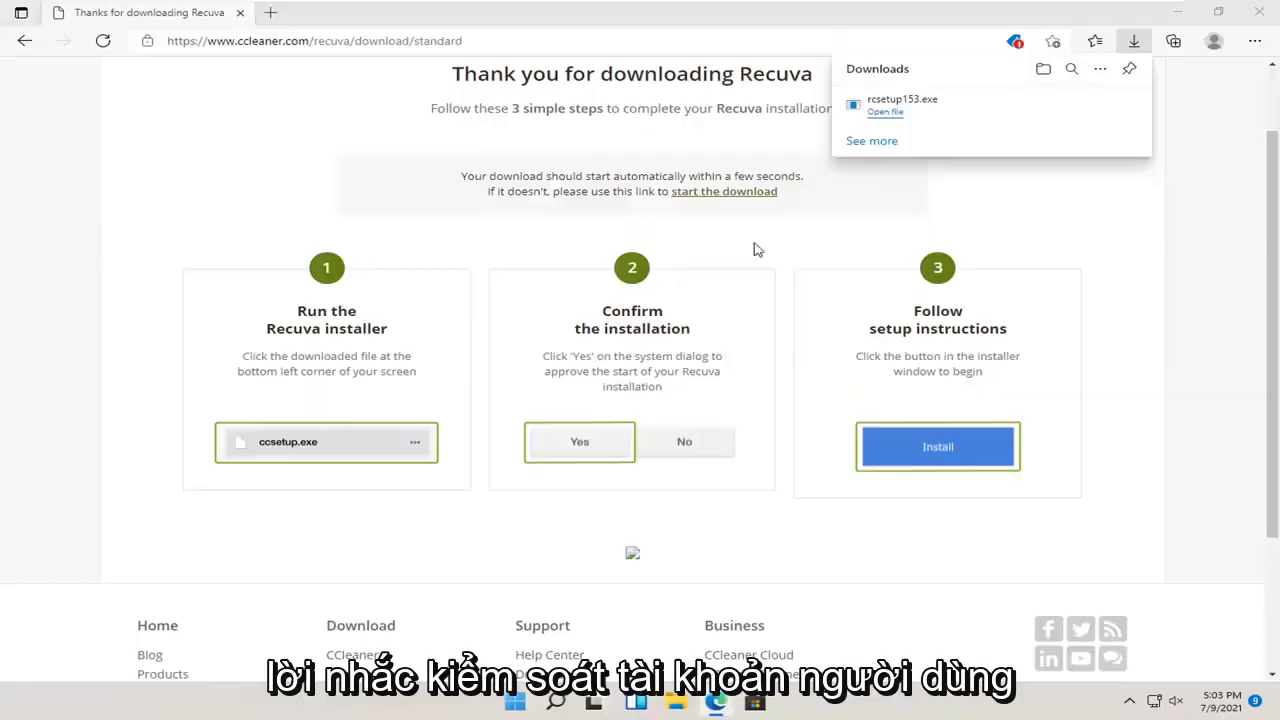
pyautogui.press('super+d')
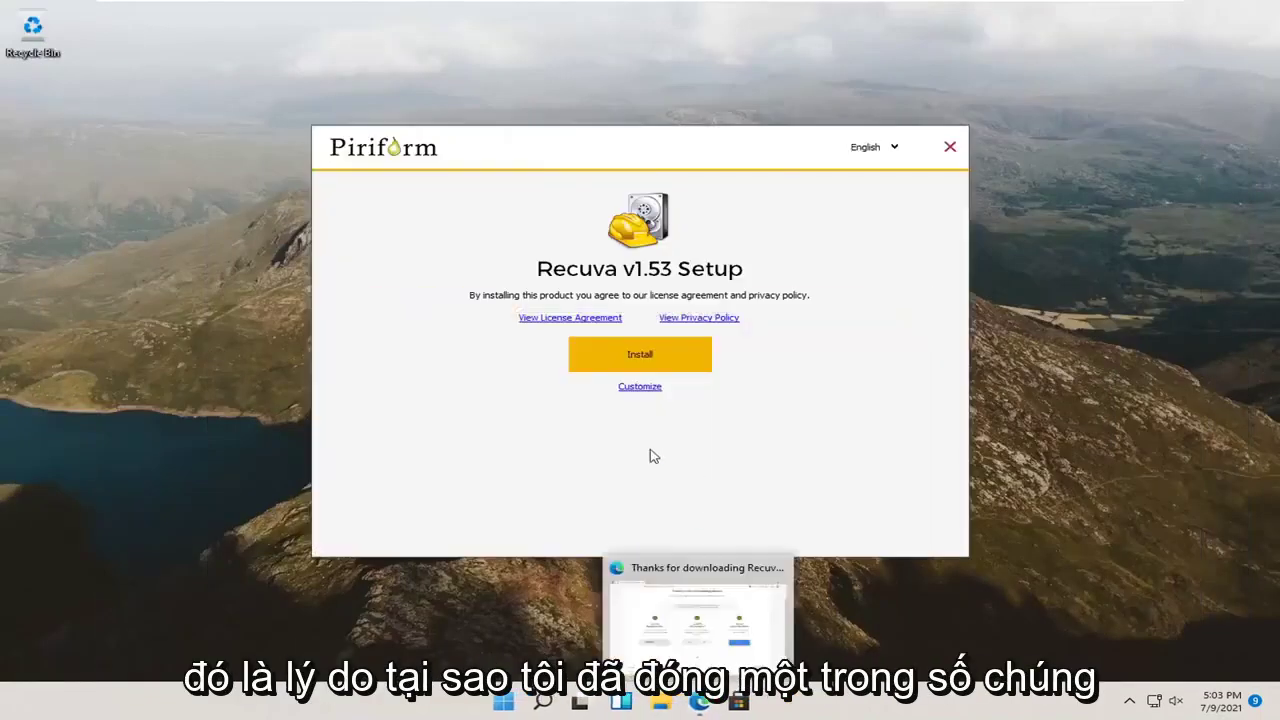
pyautogui.moveTo(586, 140); pyautogui.dragTo(590, 125)
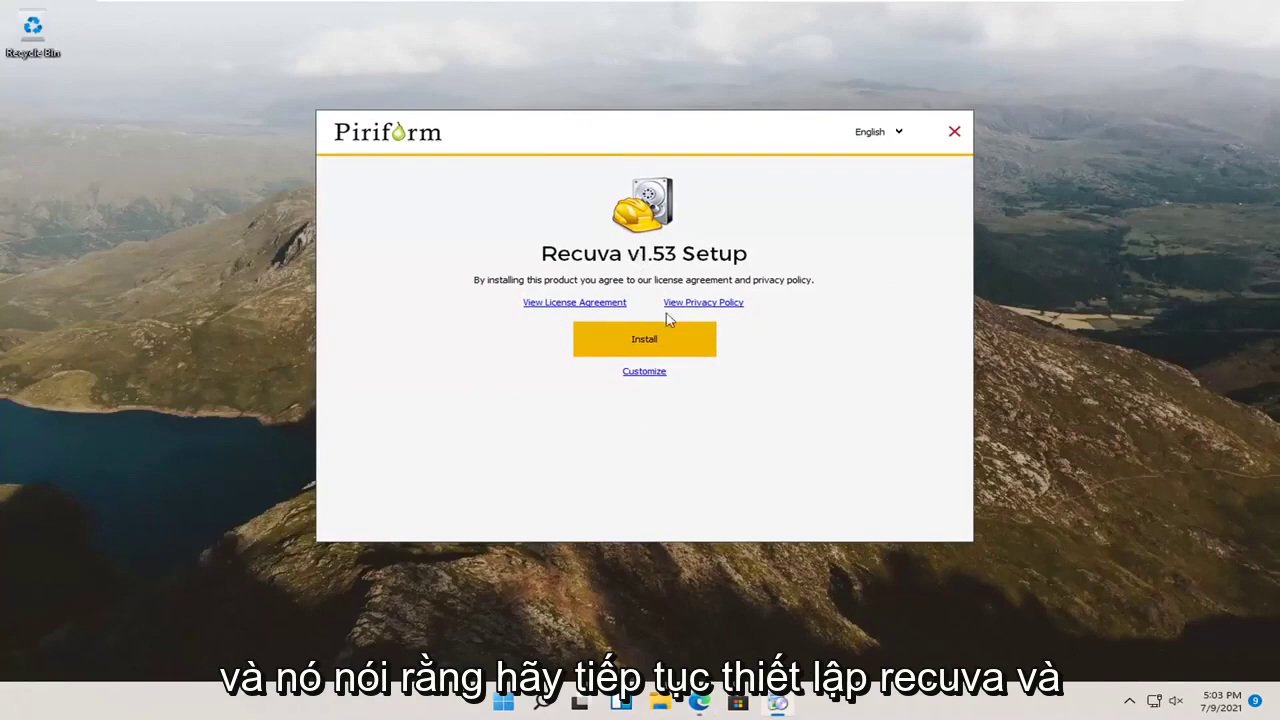
# Customize the setup to add only the desktop shortcut, with all other install options off, and install Recuva
pyautogui.click(636, 378)
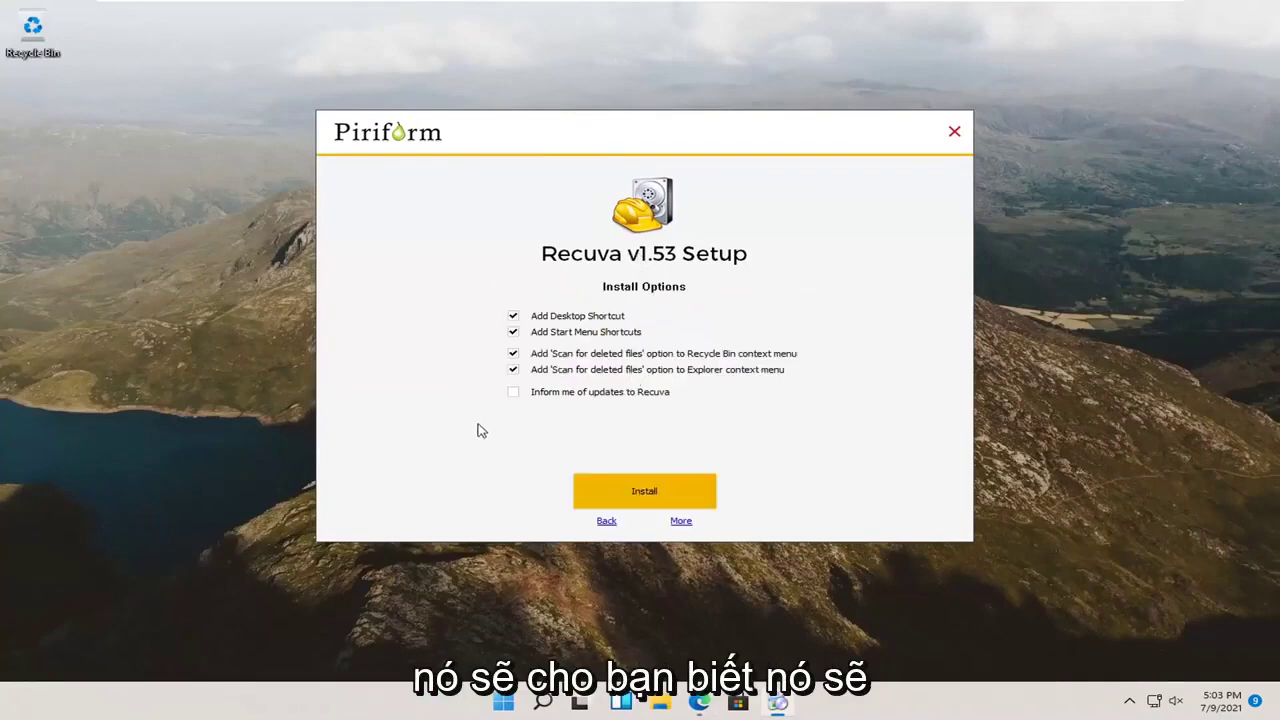
pyautogui.click(546, 332)
pyautogui.click(553, 316)
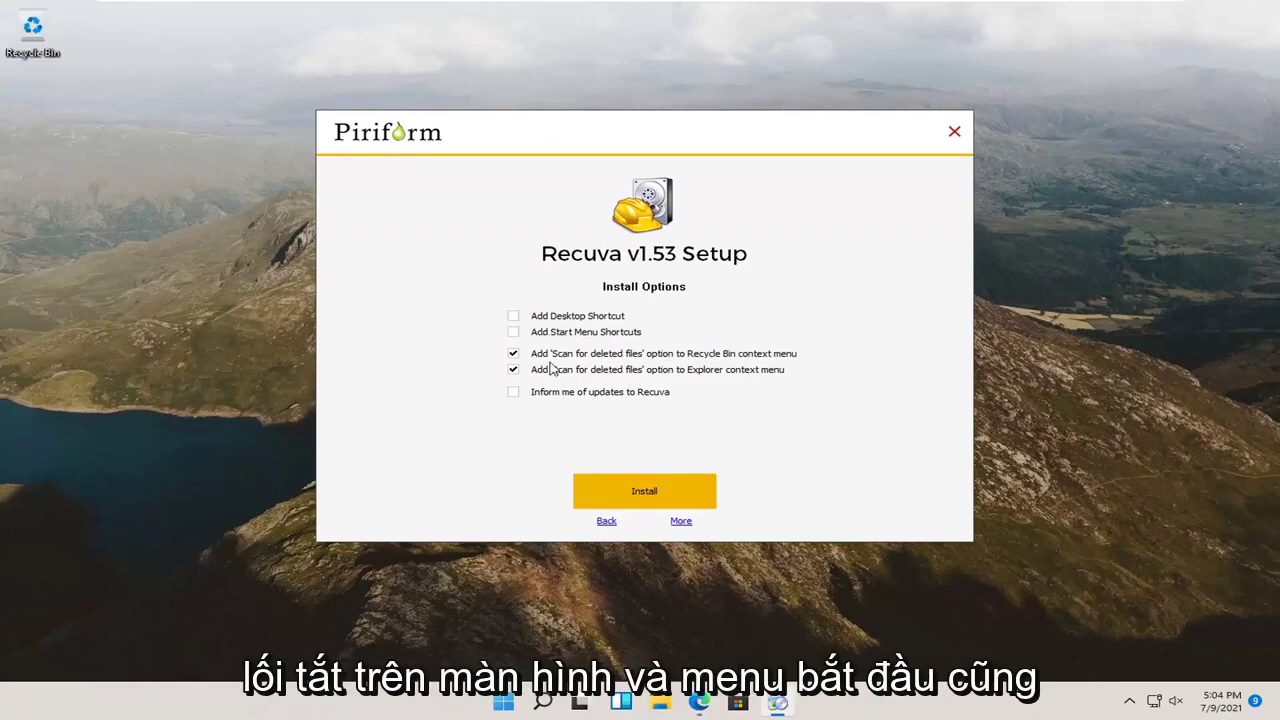
pyautogui.click(546, 356)
pyautogui.click(545, 371)
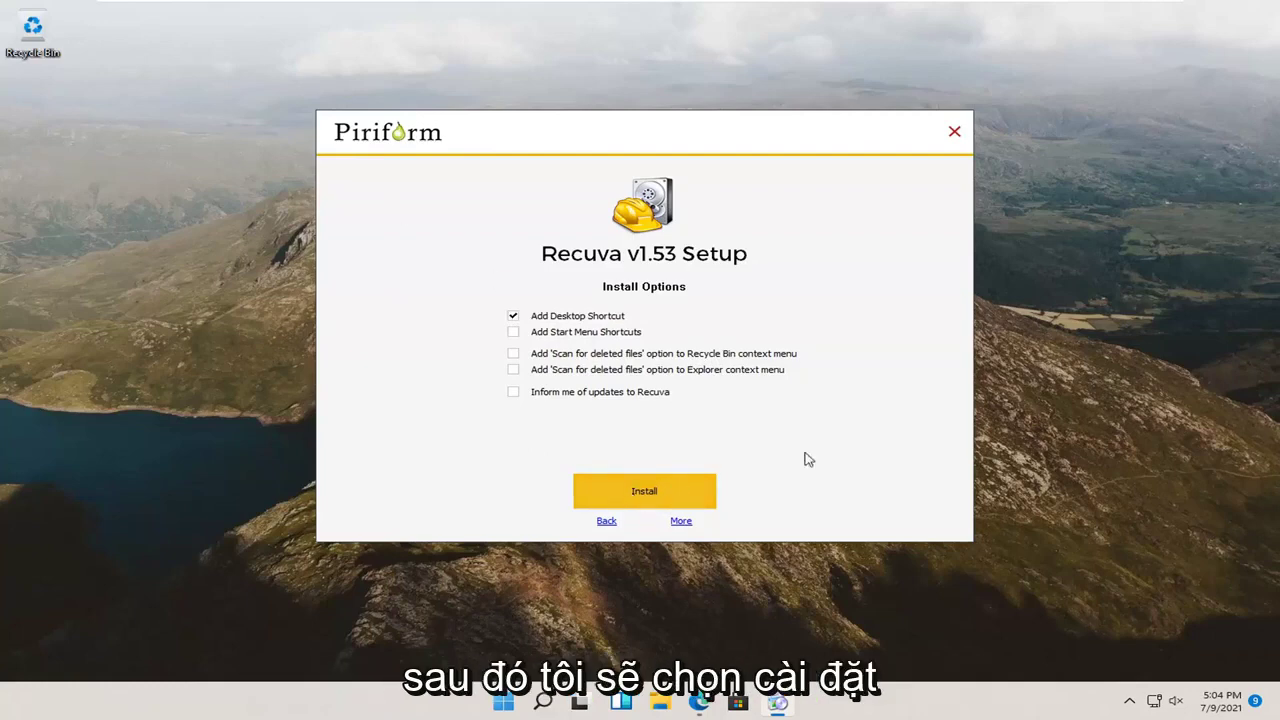
pyautogui.click(631, 497)
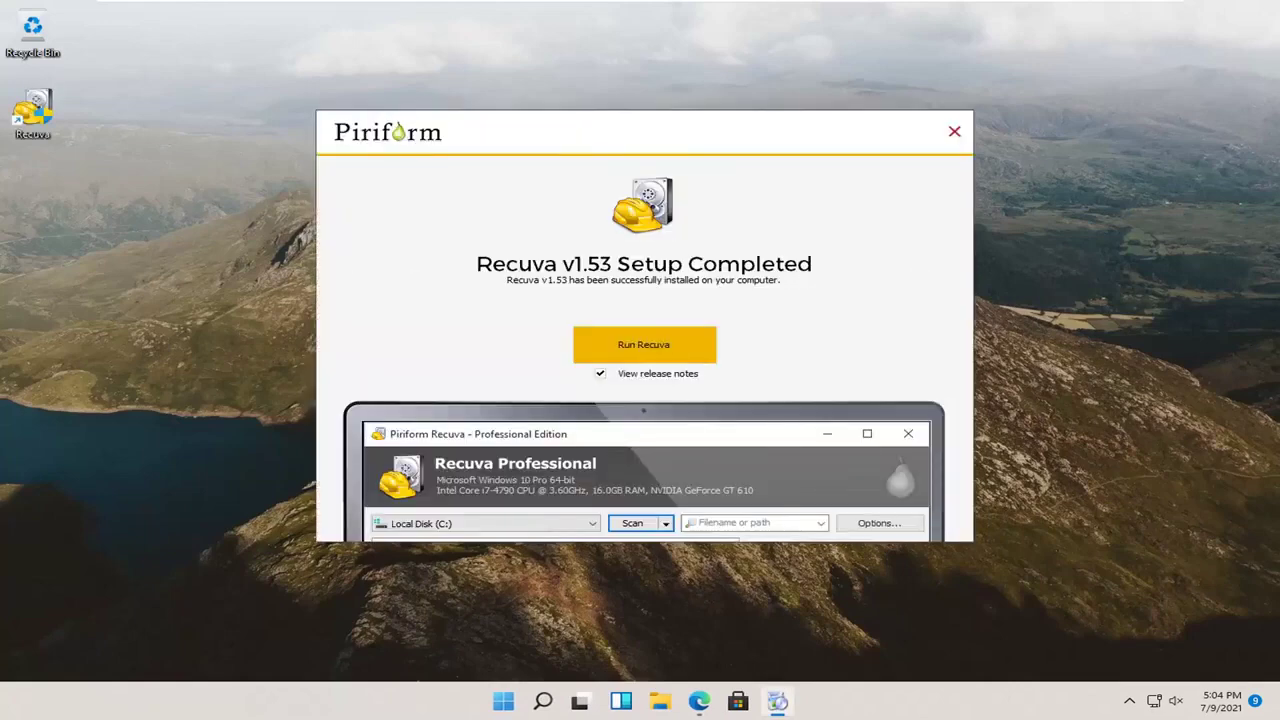
# Launch Recuva without viewing the release notes and continue past the wizard's welcome page
pyautogui.click(600, 374)
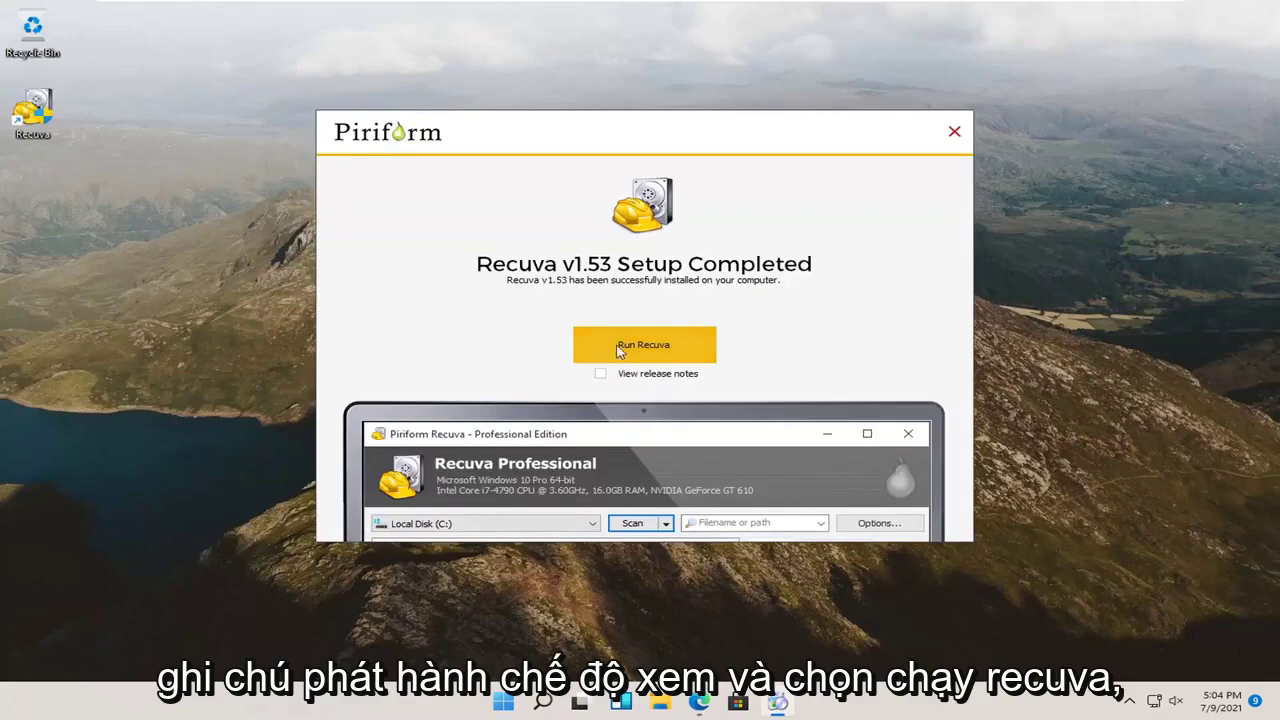
pyautogui.click(641, 345)
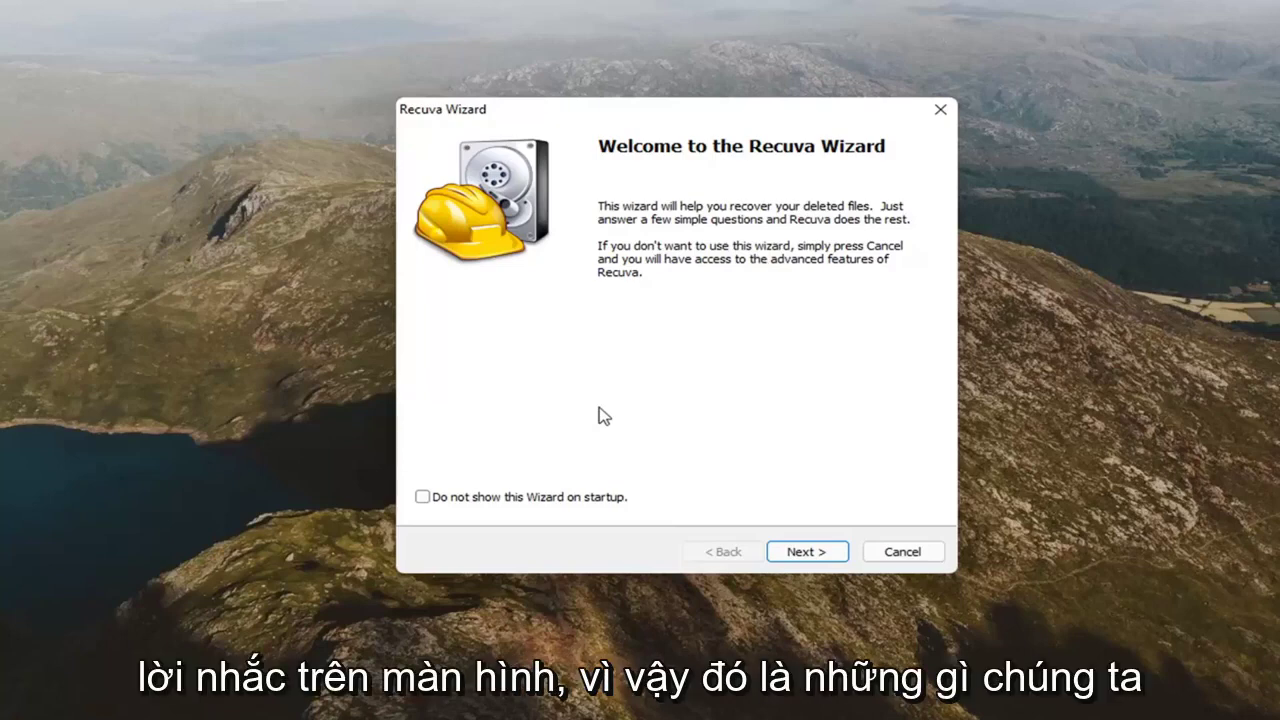
pyautogui.click(818, 560)
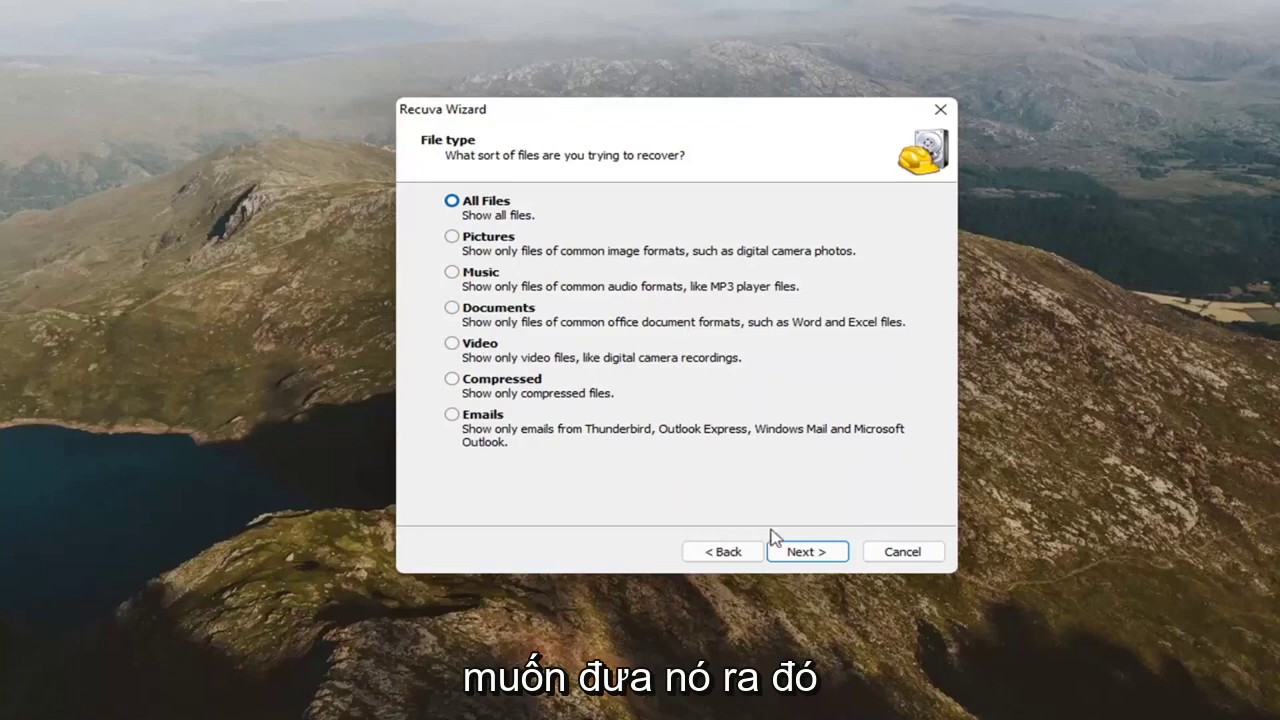
# Start a scan for All Files with the location set to I'm not sure and Deep Scan left off
pyautogui.click(805, 553)
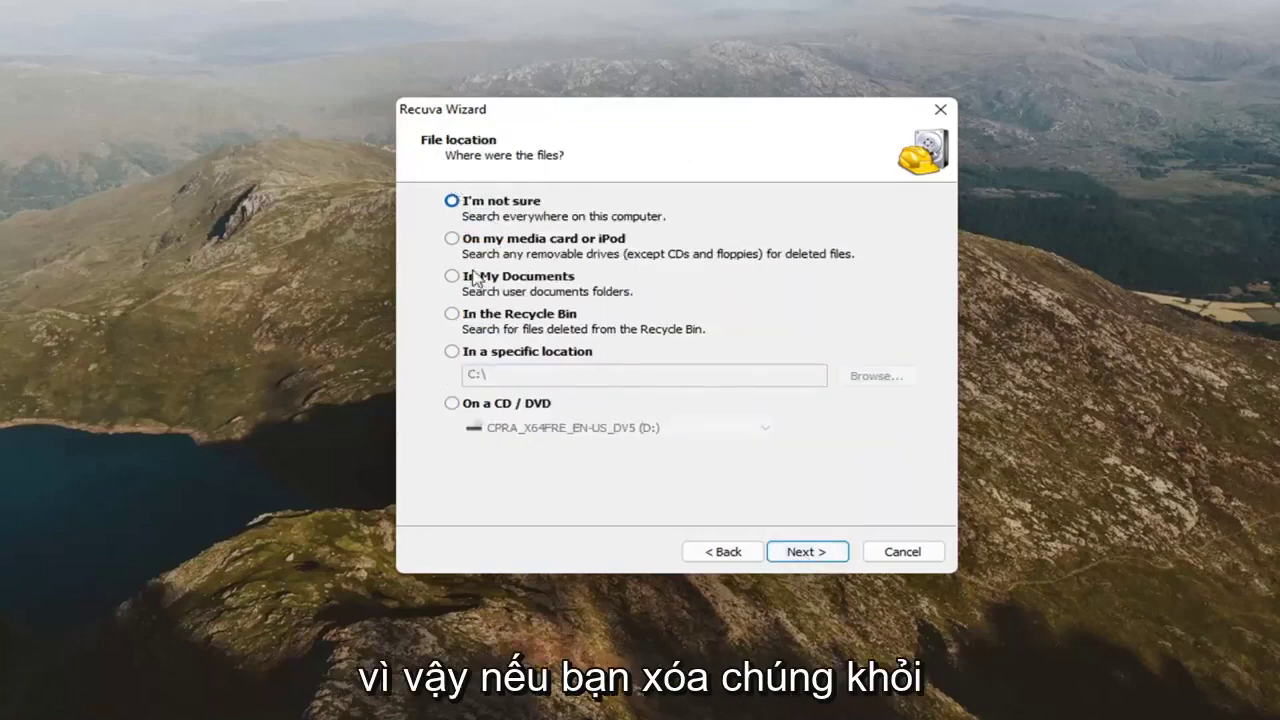
pyautogui.click(470, 322)
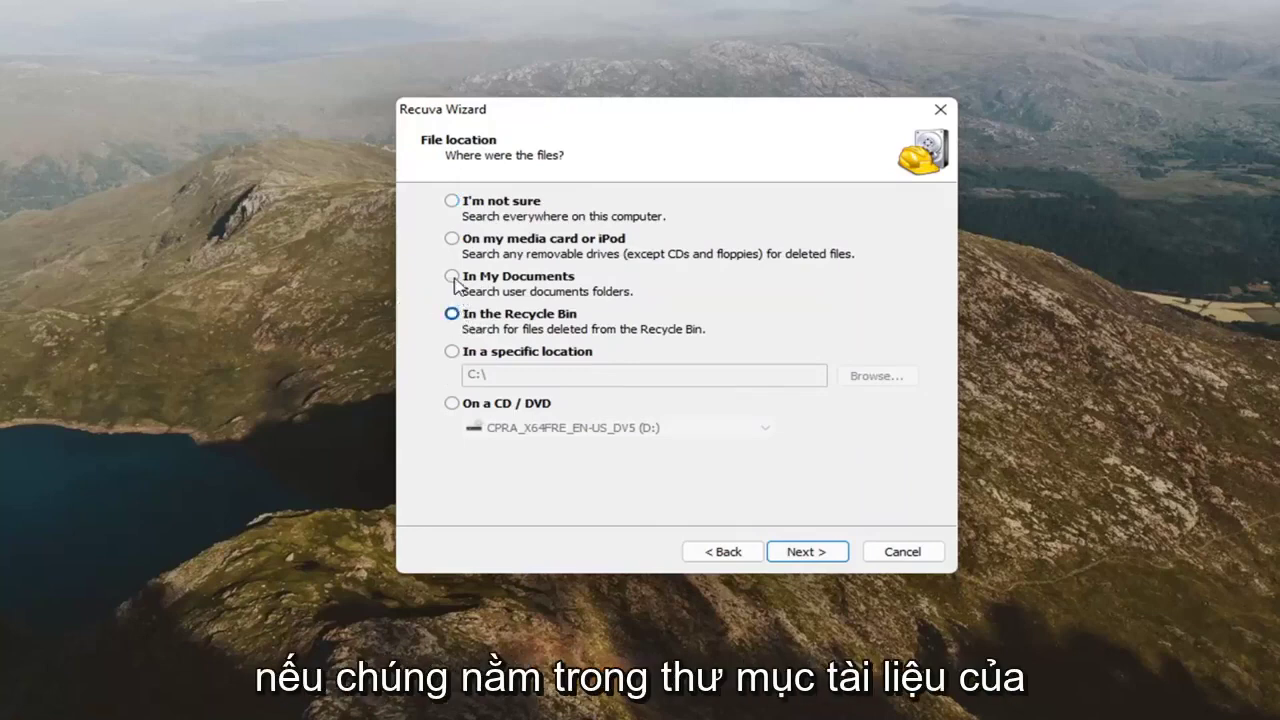
pyautogui.click(454, 279)
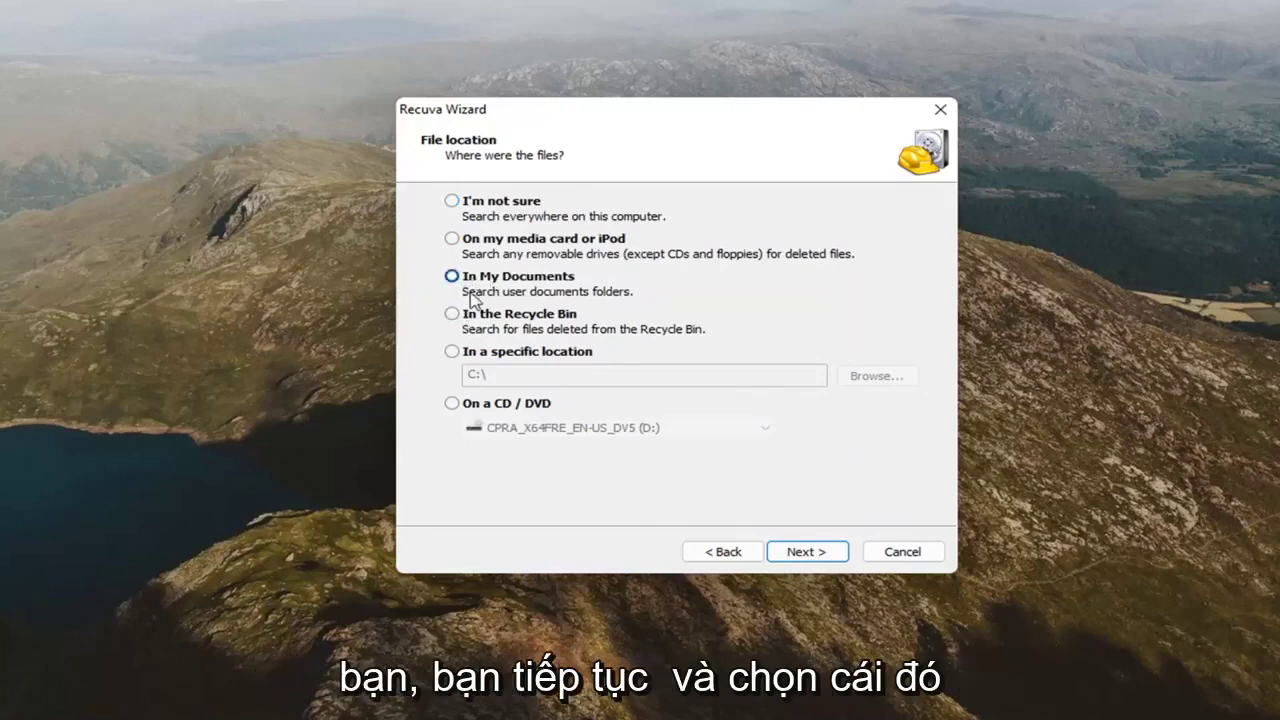
pyautogui.click(452, 202)
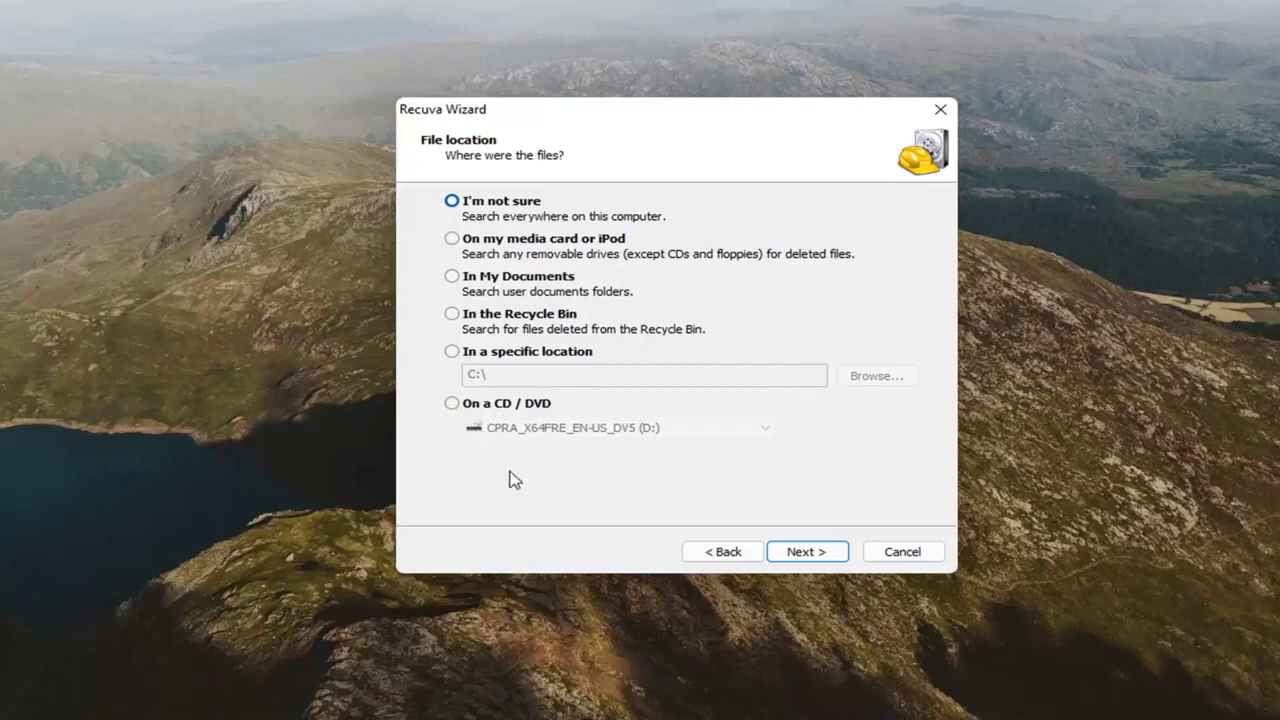
pyautogui.click(803, 555)
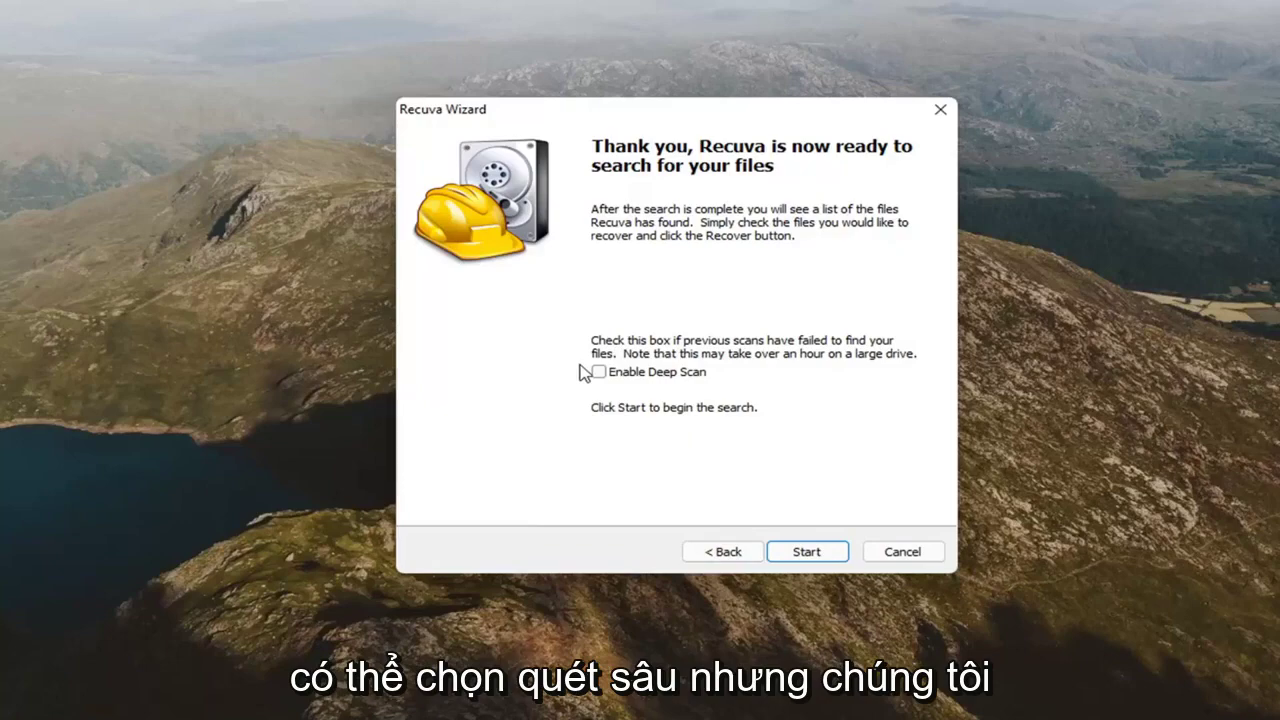
pyautogui.click(806, 553)
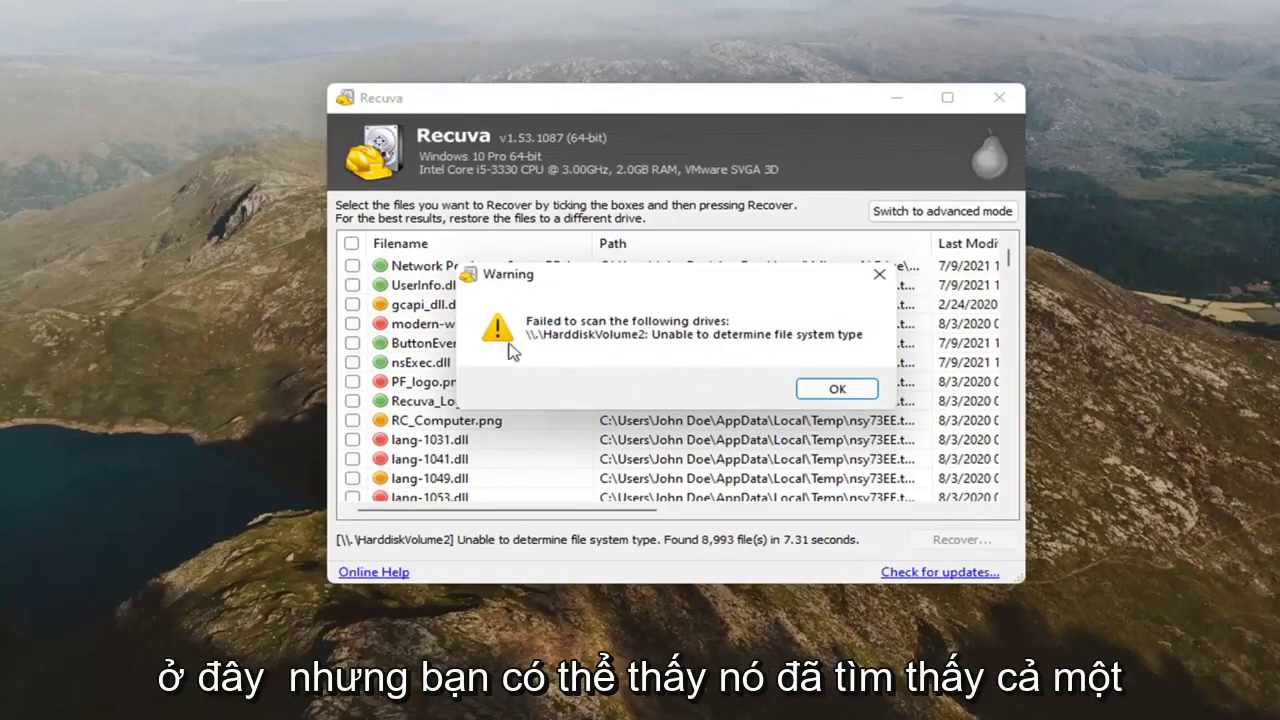
# Dismiss the scan warning, enlarge the results window, and widen the Filename and Path columns
pyautogui.click(840, 390)
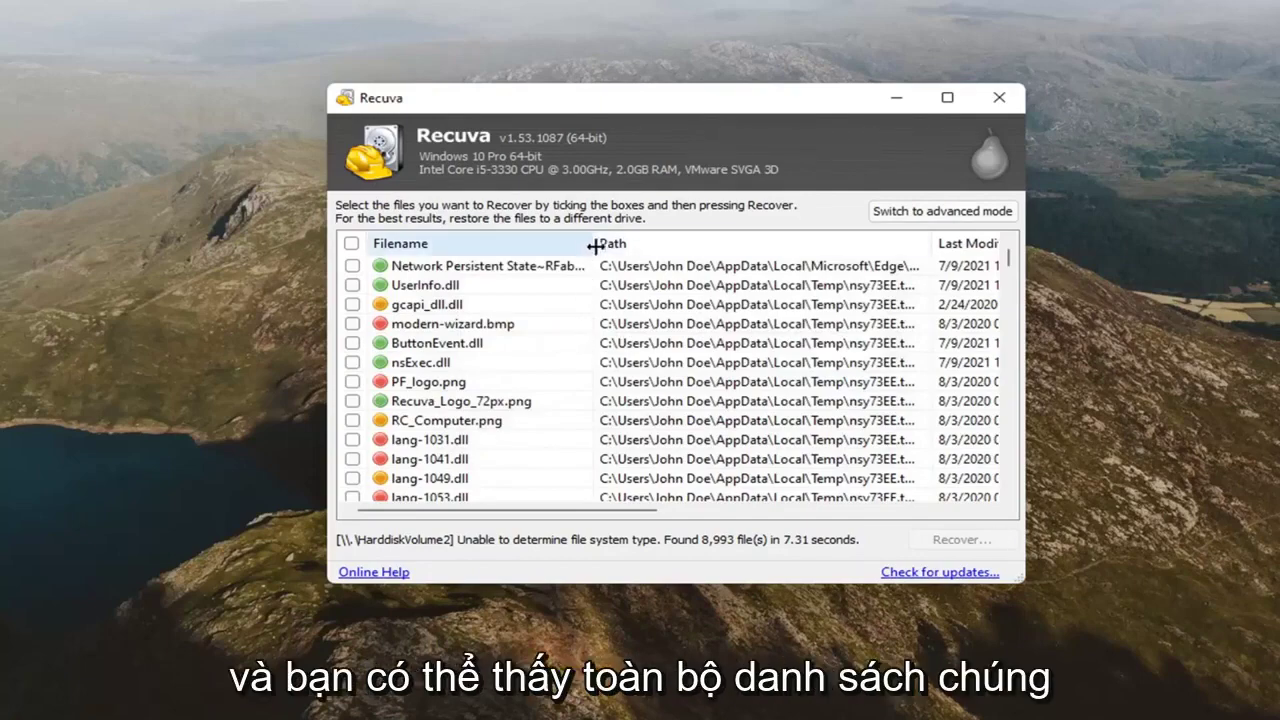
pyautogui.moveTo(593, 243); pyautogui.dragTo(638, 249)
pyautogui.moveTo(1013, 573); pyautogui.dragTo(1192, 688)
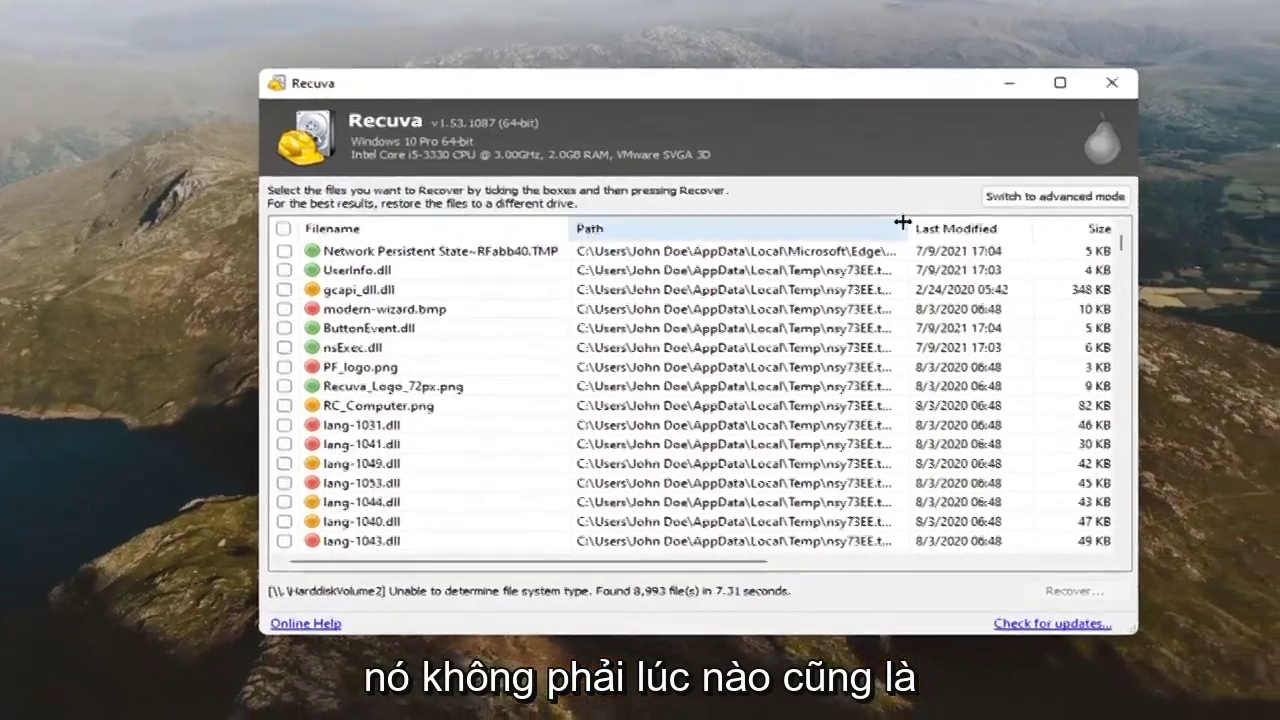
pyautogui.moveTo(902, 222); pyautogui.dragTo(954, 220)
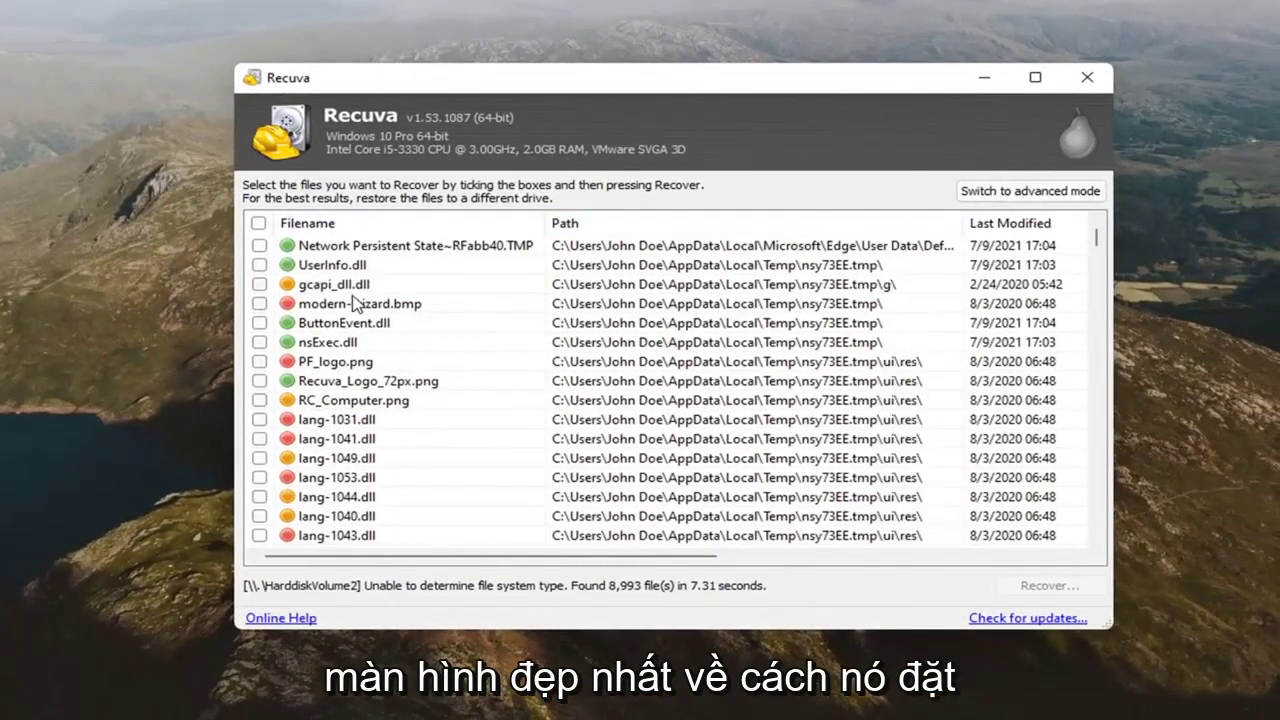
# Sort the found files by path and browse the list of deleted files
pyautogui.moveTo(1096, 238); pyautogui.dragTo(1010, 225)
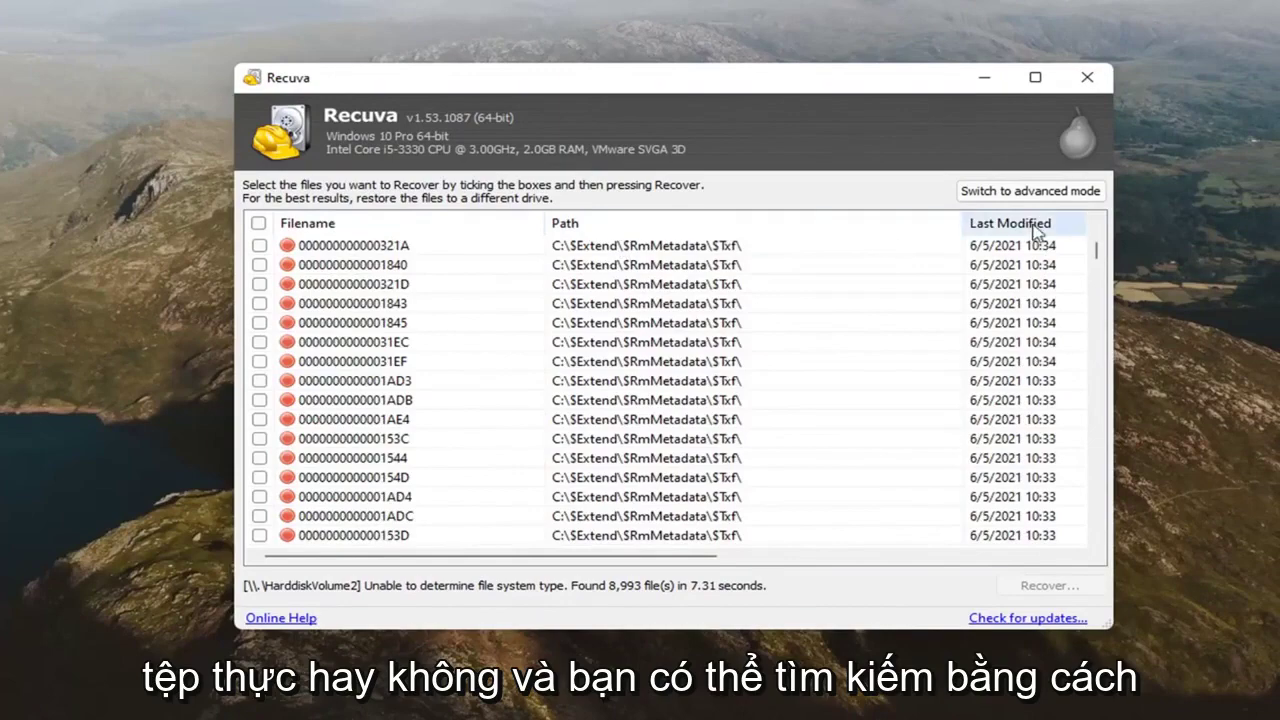
pyautogui.click(605, 223)
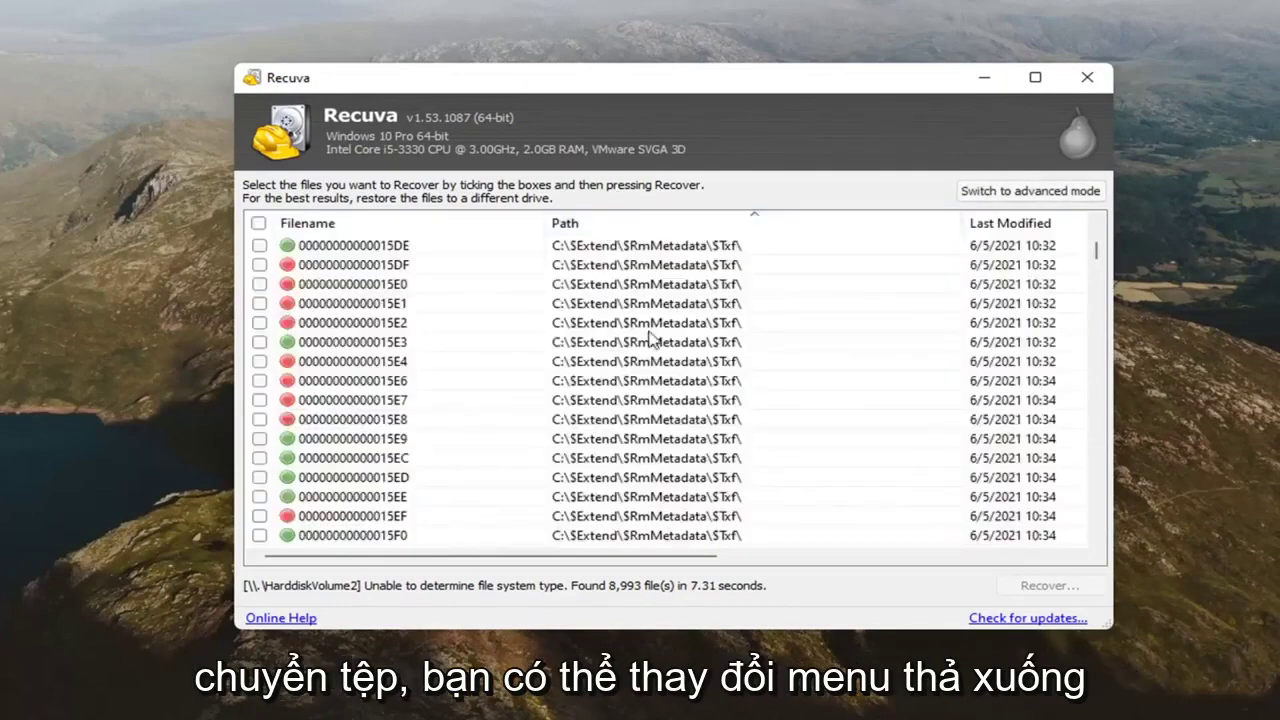
pyautogui.moveTo(1090, 255); pyautogui.dragTo(1073, 528)
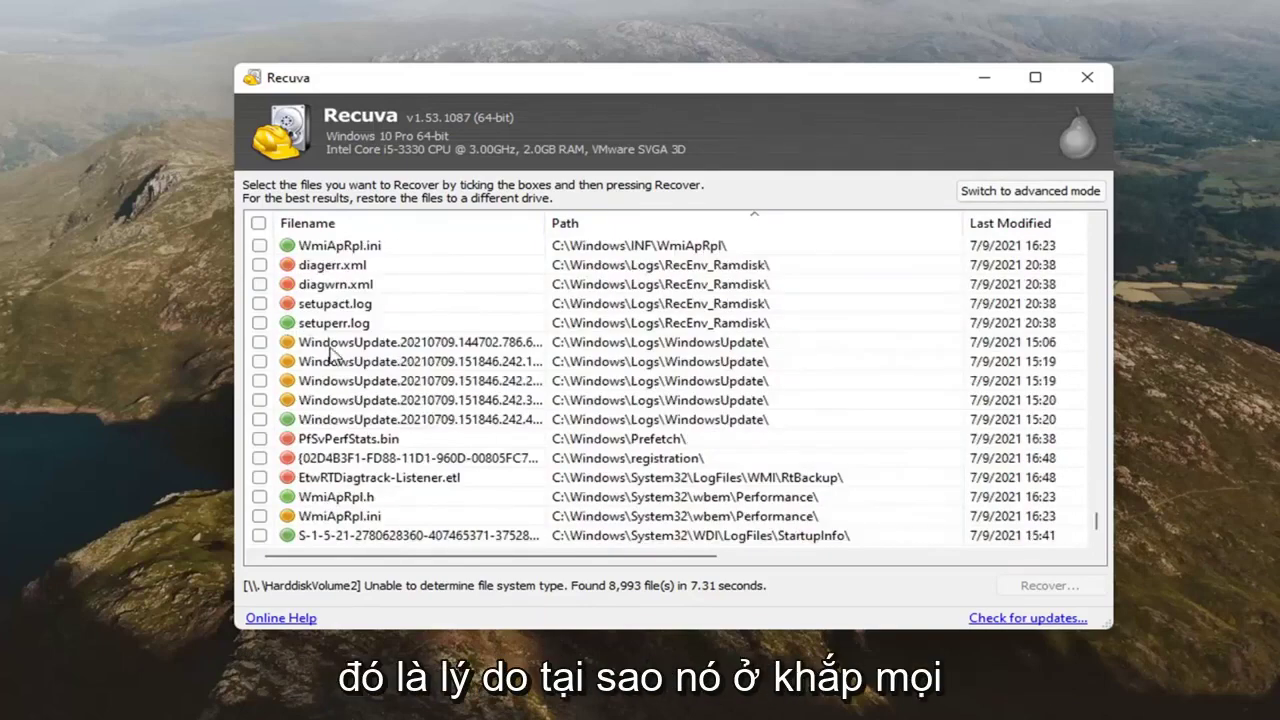
pyautogui.scroll(5, 333, 355)
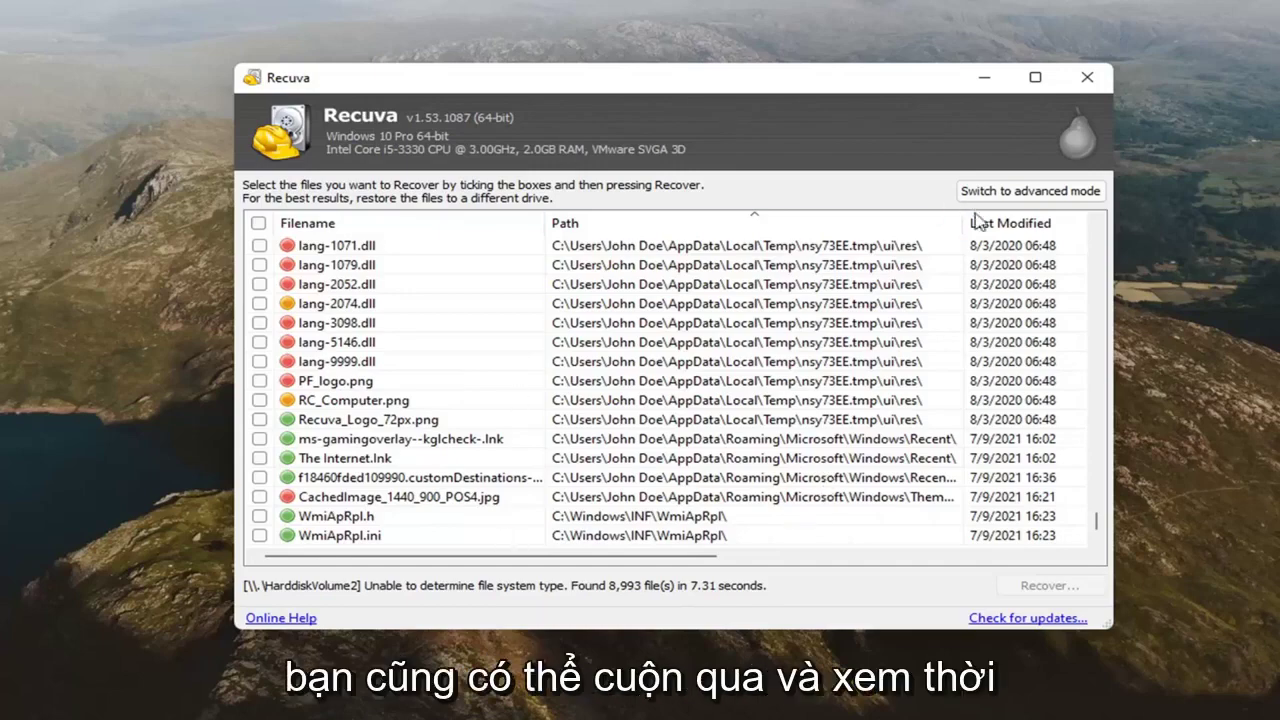
# Compare the state and comments of the found files, including RC_Computer.png and ms-gamingoverlay--kglcheck-.lnk
pyautogui.moveTo(590, 558); pyautogui.dragTo(884, 560)
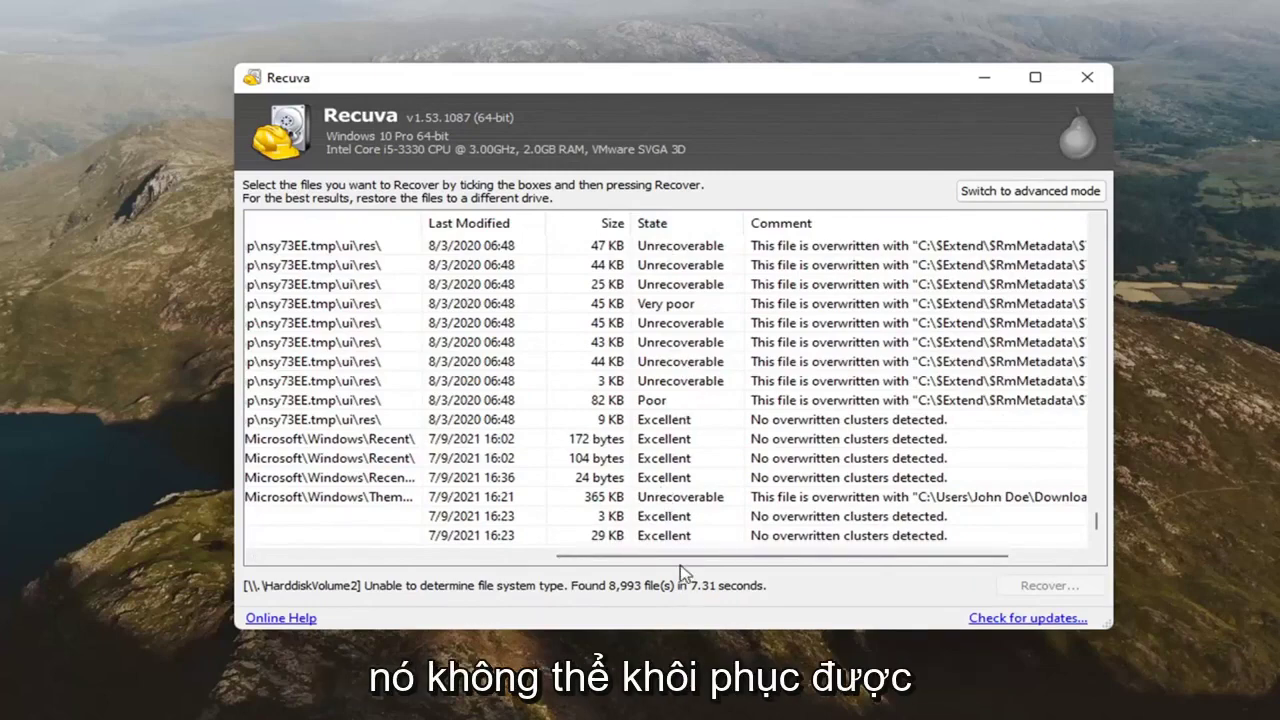
pyautogui.moveTo(597, 560); pyautogui.dragTo(343, 509)
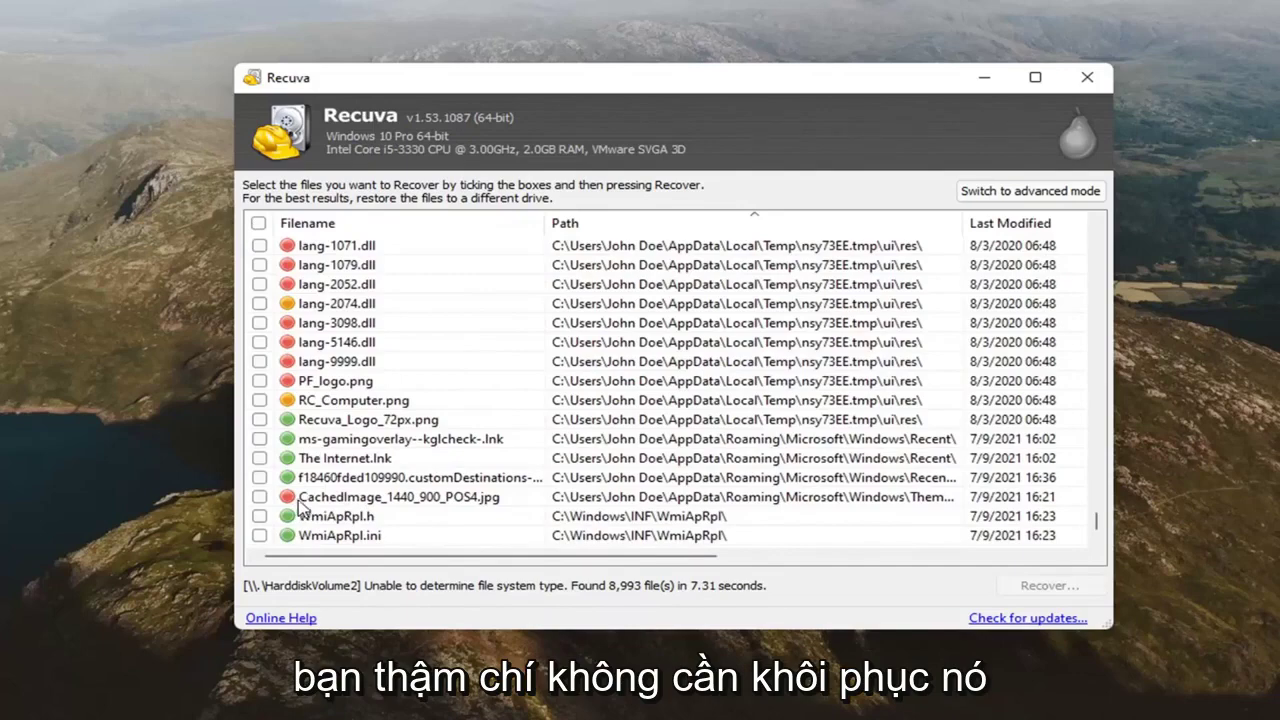
pyautogui.moveTo(355, 555)
pyautogui.mouseDown()
pyautogui.moveTo(620, 551)
pyautogui.moveTo(356, 551)
pyautogui.mouseUp()
pyautogui.click(970, 402)
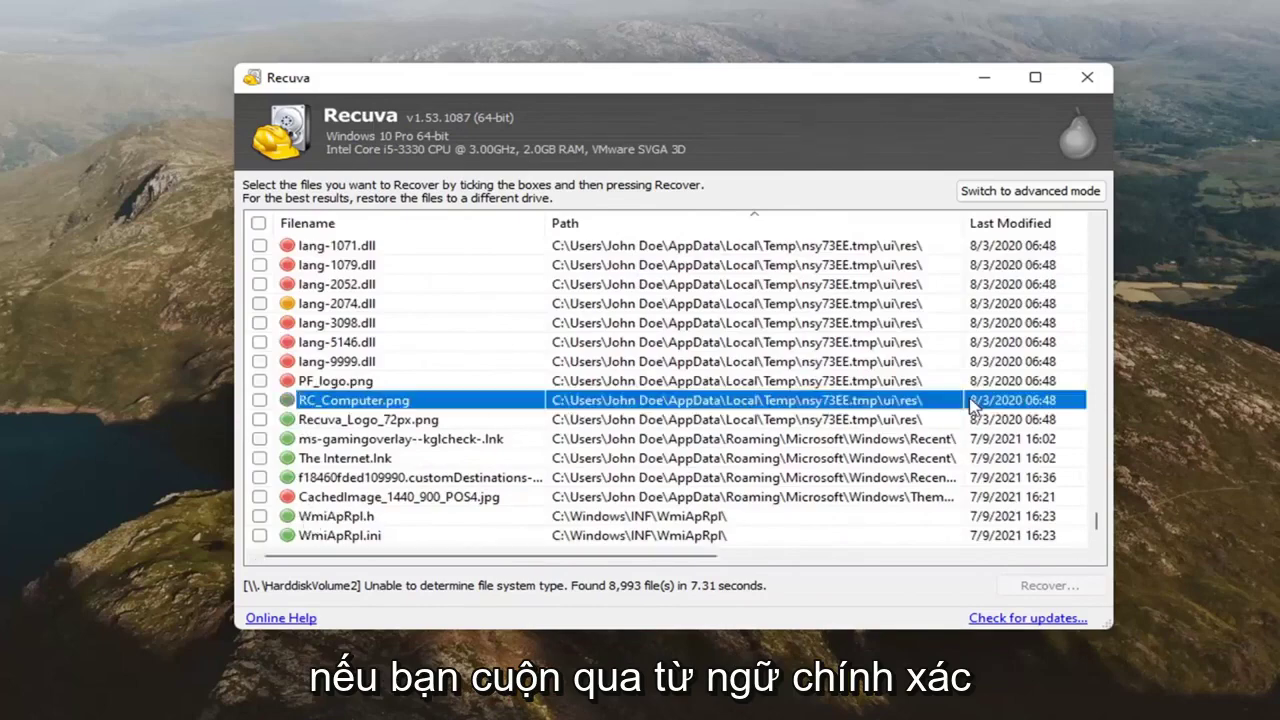
pyautogui.moveTo(626, 557); pyautogui.dragTo(898, 565)
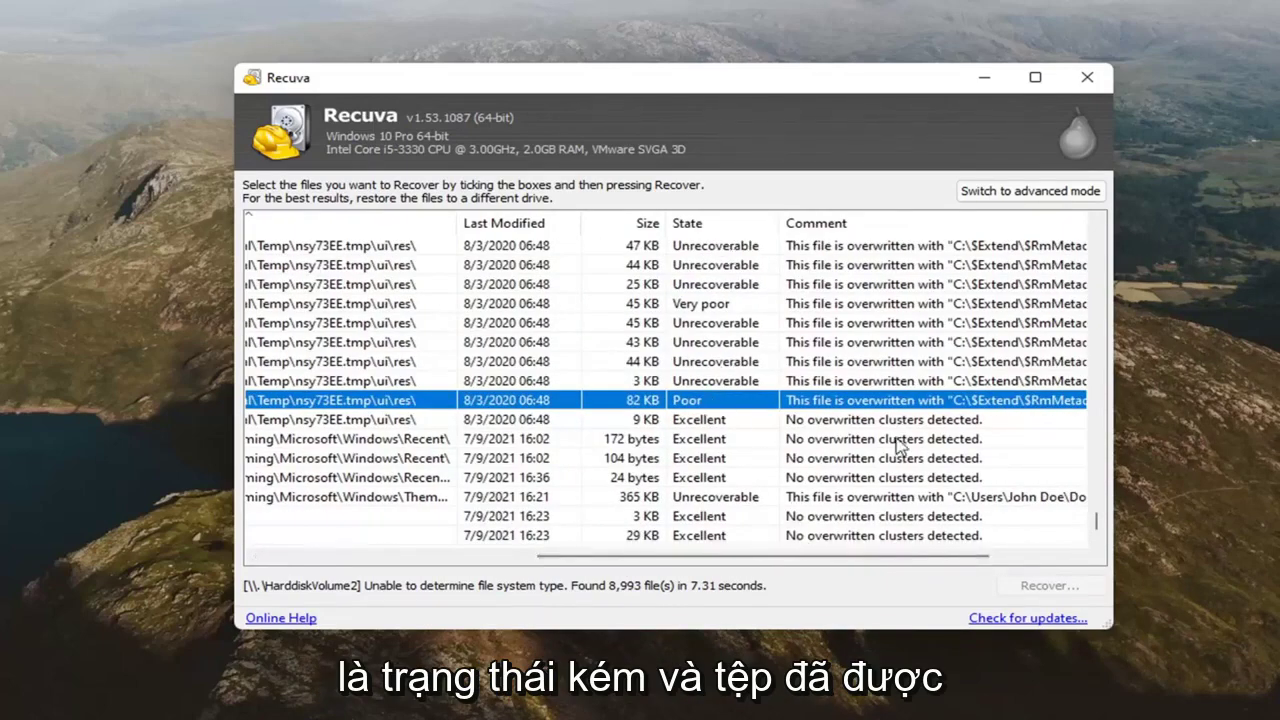
pyautogui.moveTo(729, 563); pyautogui.dragTo(463, 563)
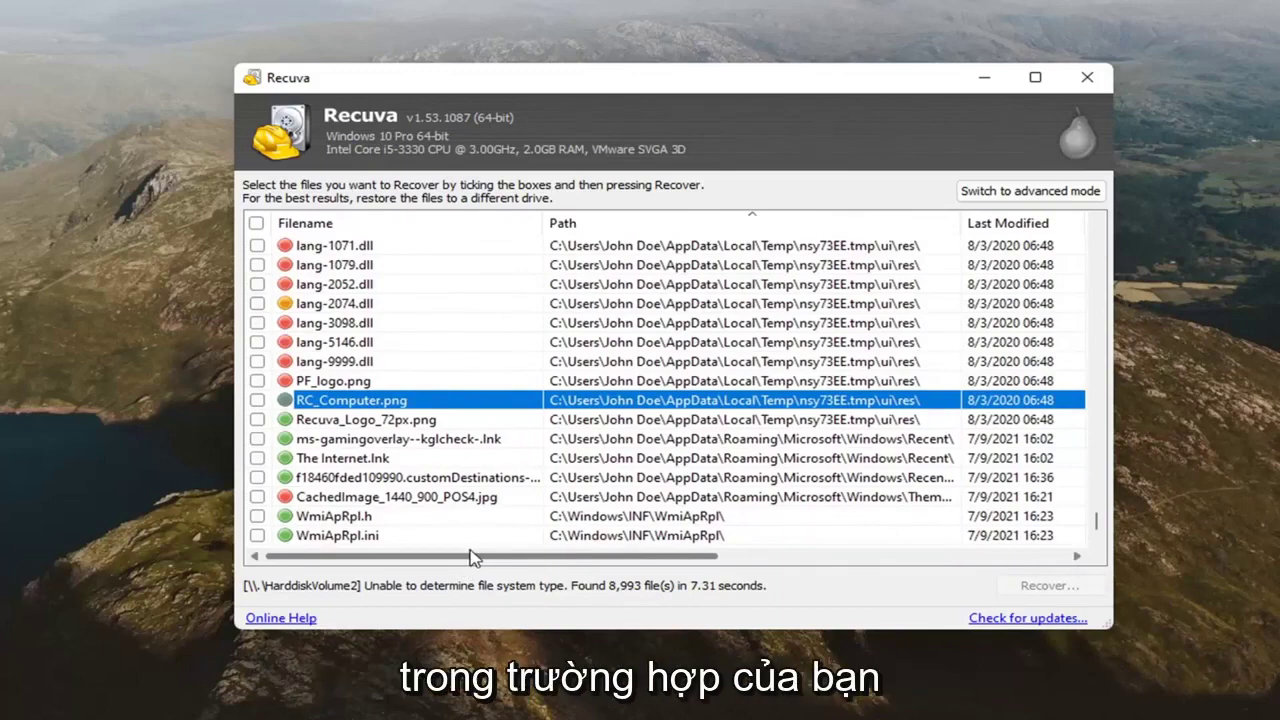
pyautogui.click(373, 440)
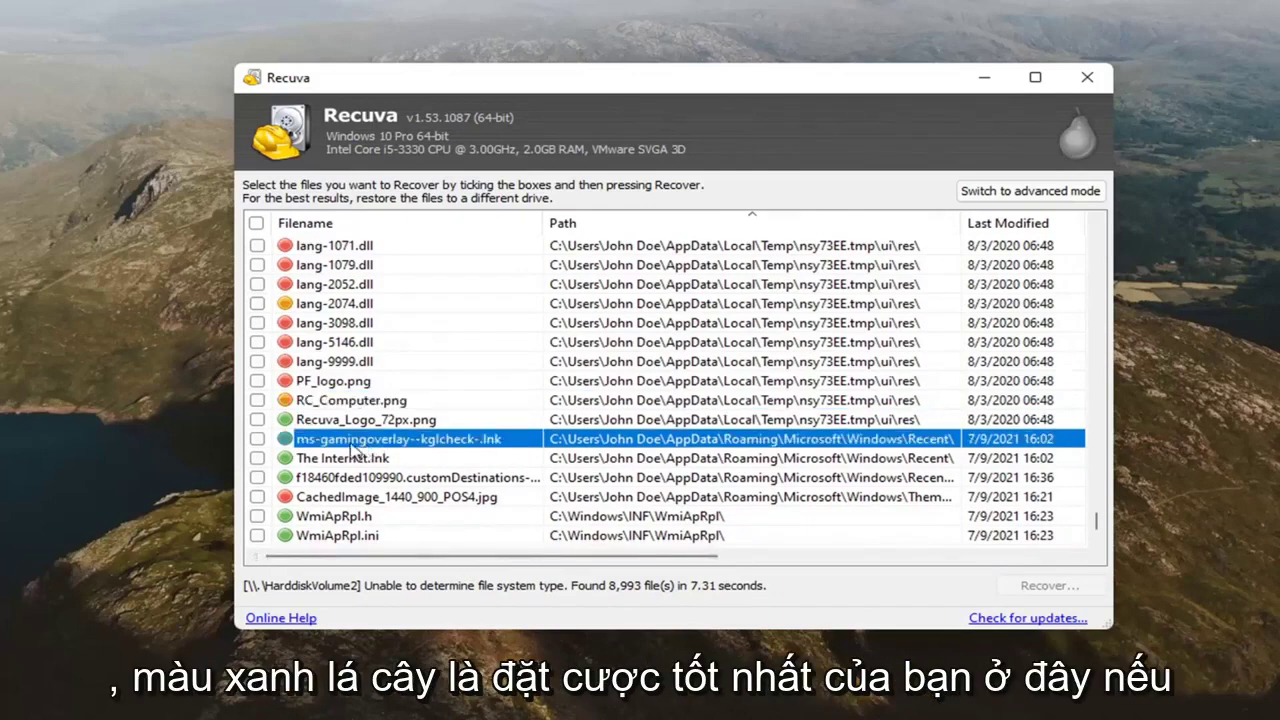
pyautogui.scroll(-1, 355, 450)
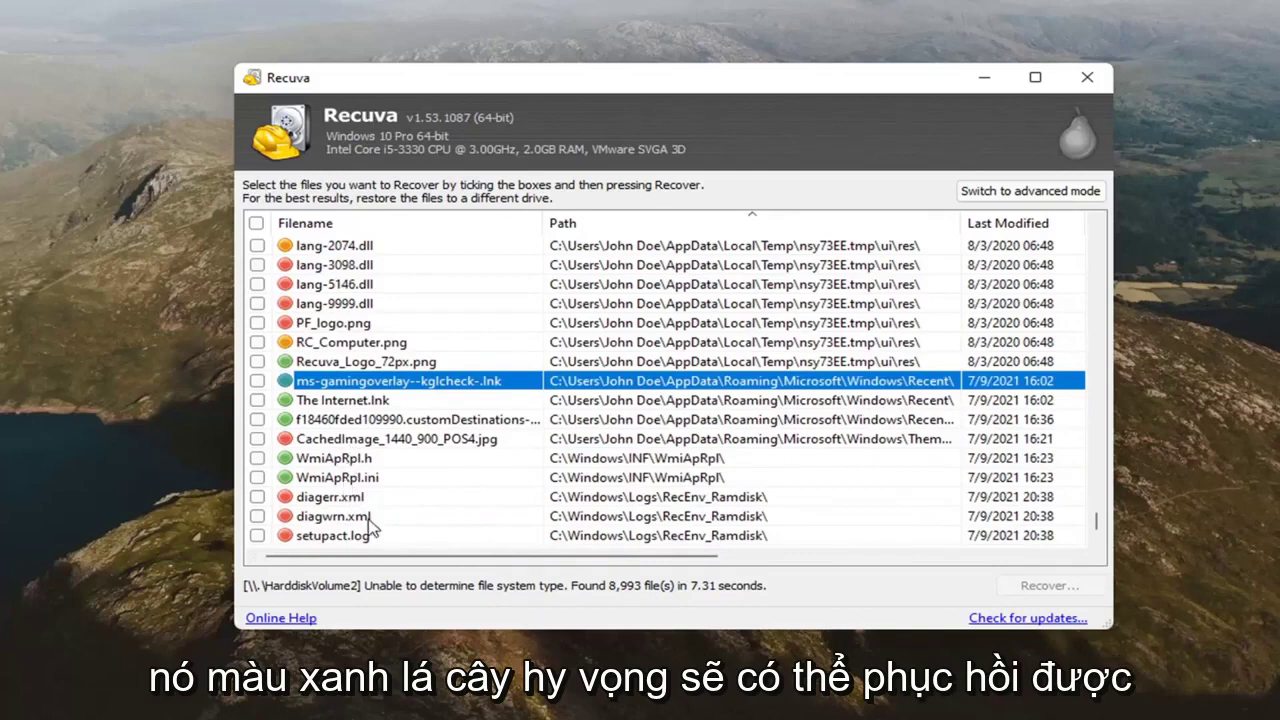
# Recover The Internet.lnk to the Desktop, accepting restoration to the same drive, and place its icon below the Recuva shortcut
pyautogui.click(375, 401)
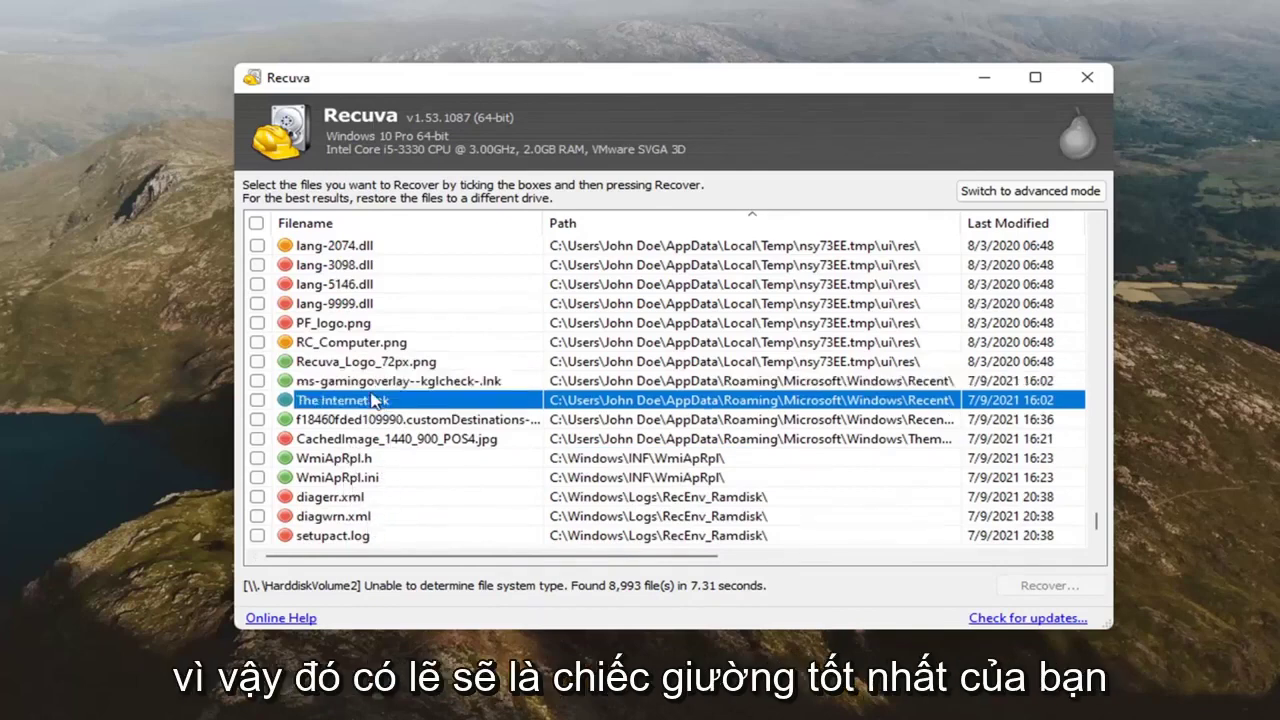
pyautogui.click(257, 401)
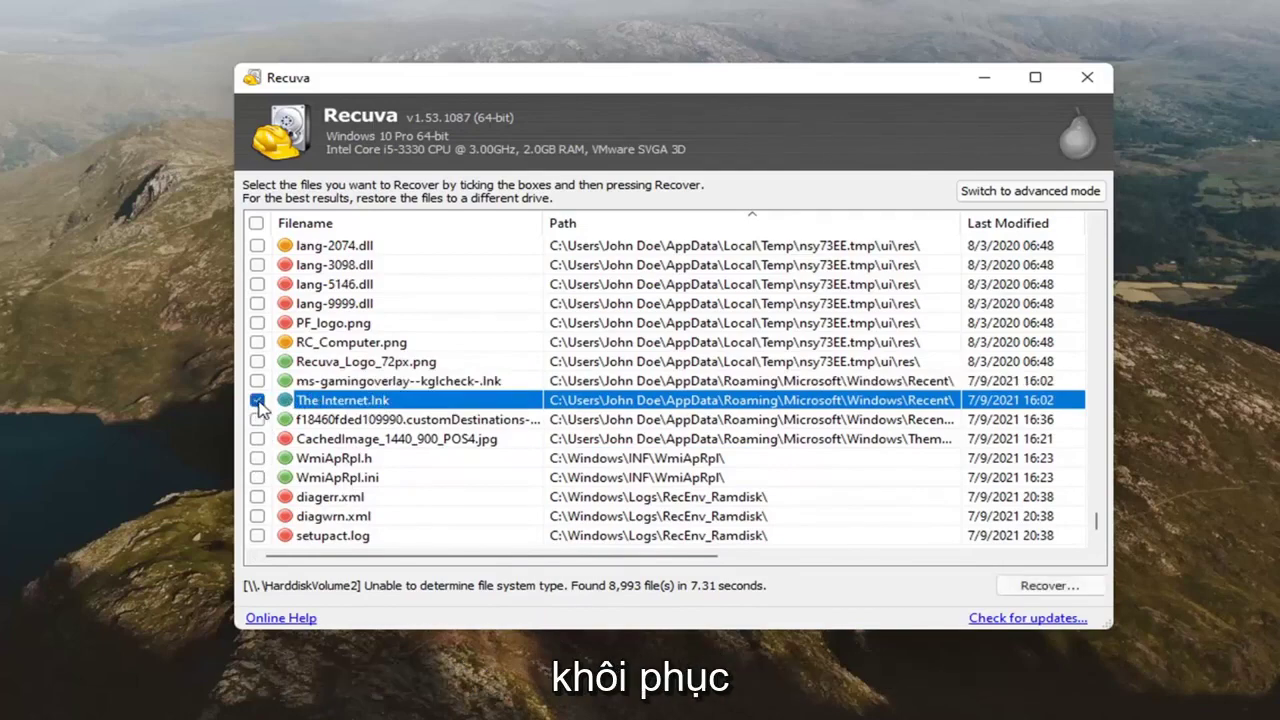
pyautogui.click(1037, 590)
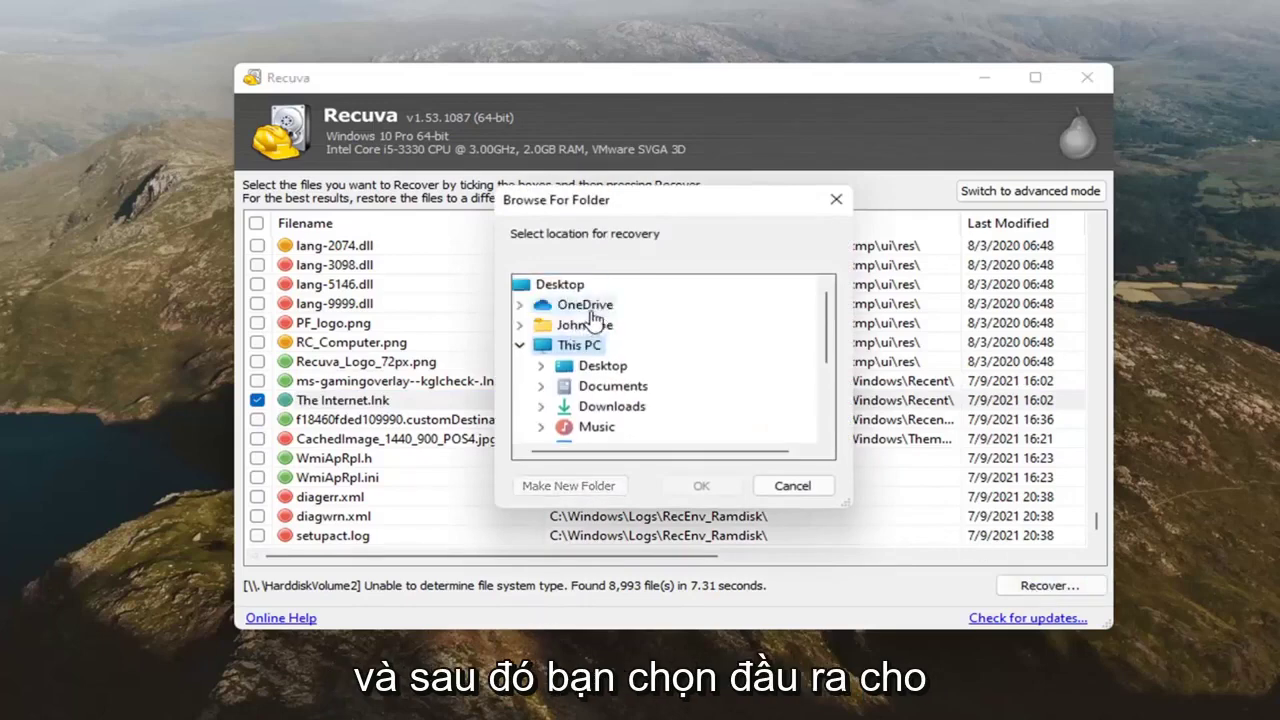
pyautogui.click(590, 367)
pyautogui.click(705, 487)
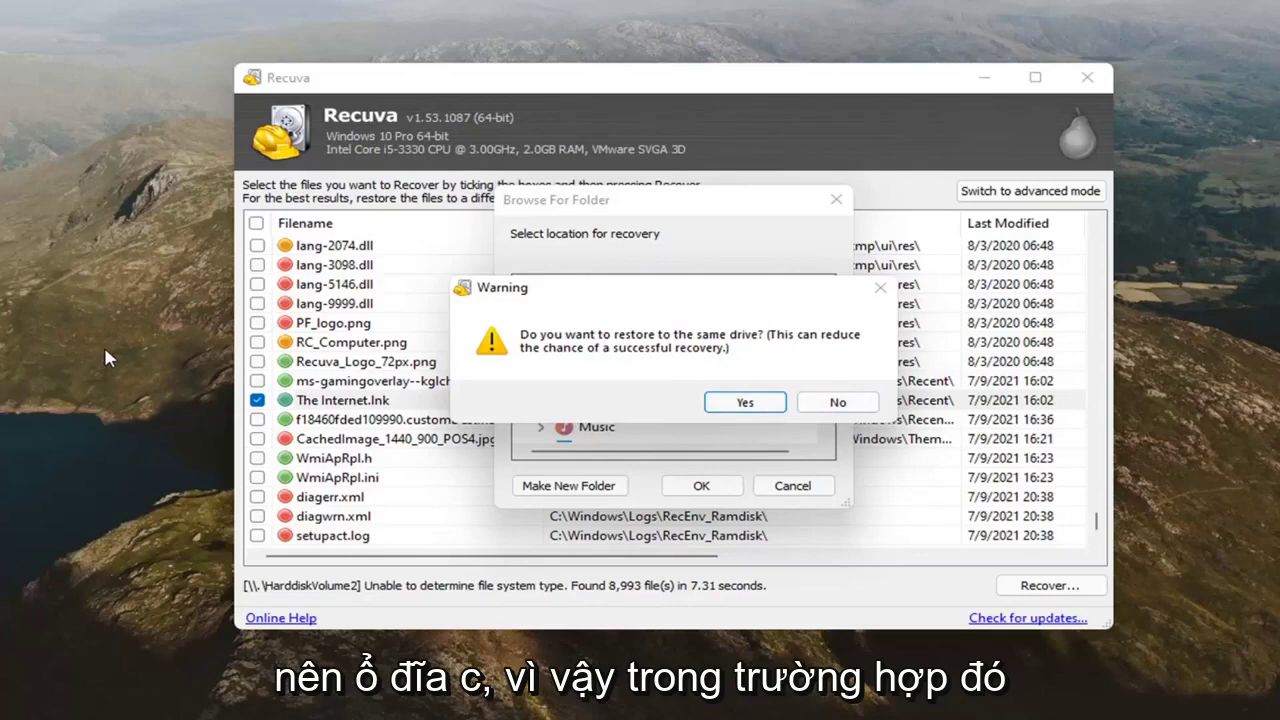
pyautogui.click(746, 402)
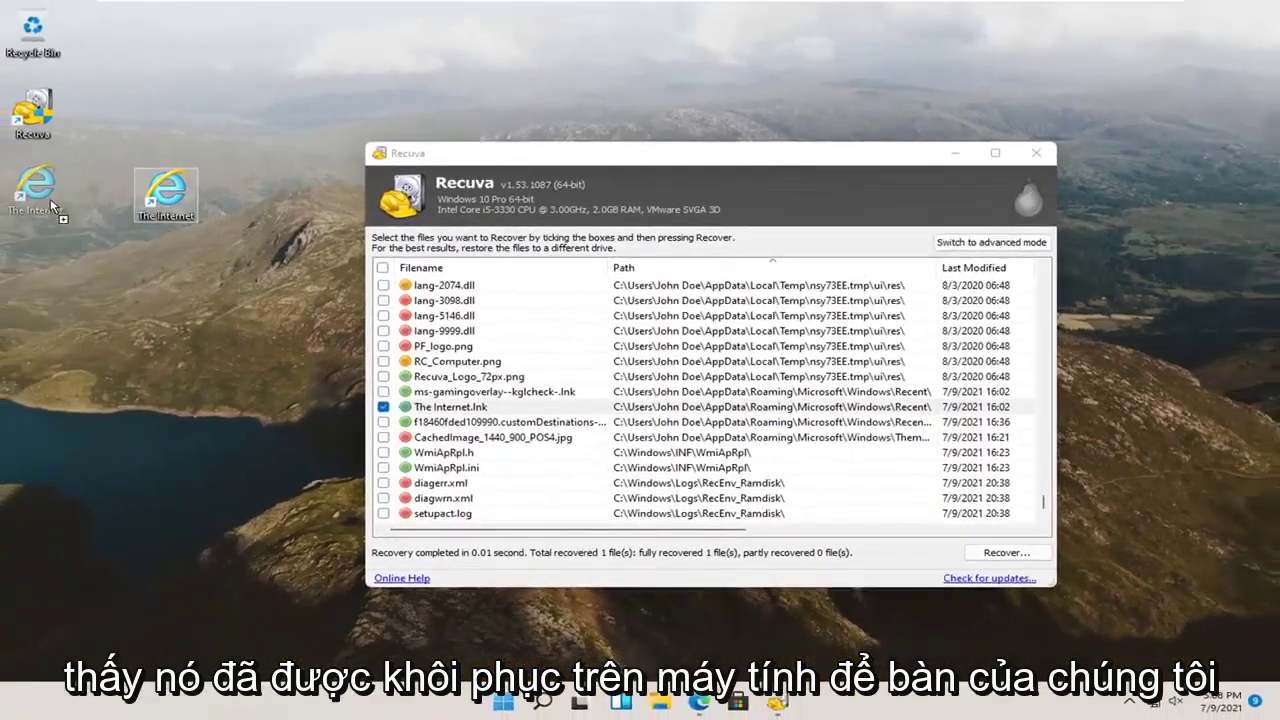
pyautogui.moveTo(50, 198); pyautogui.dragTo(52, 196)
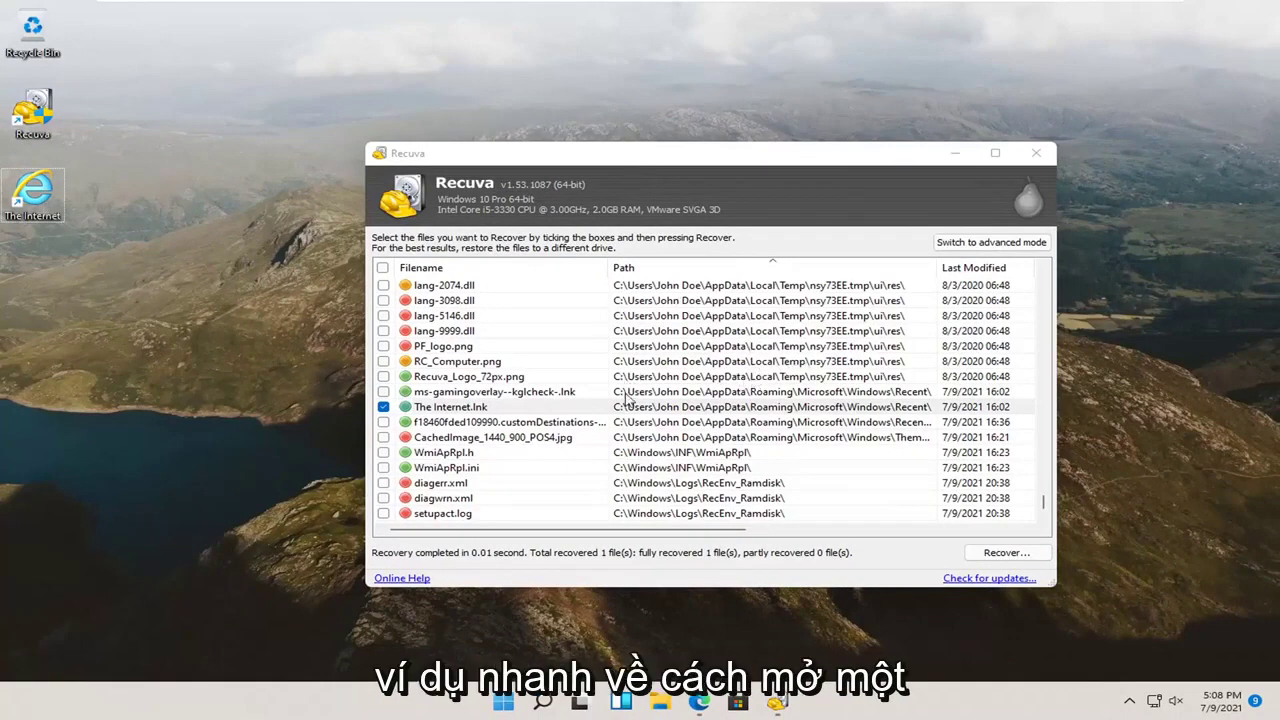
# Sort the found files by filename and browse through the list
pyautogui.scroll(-4, 627, 398)
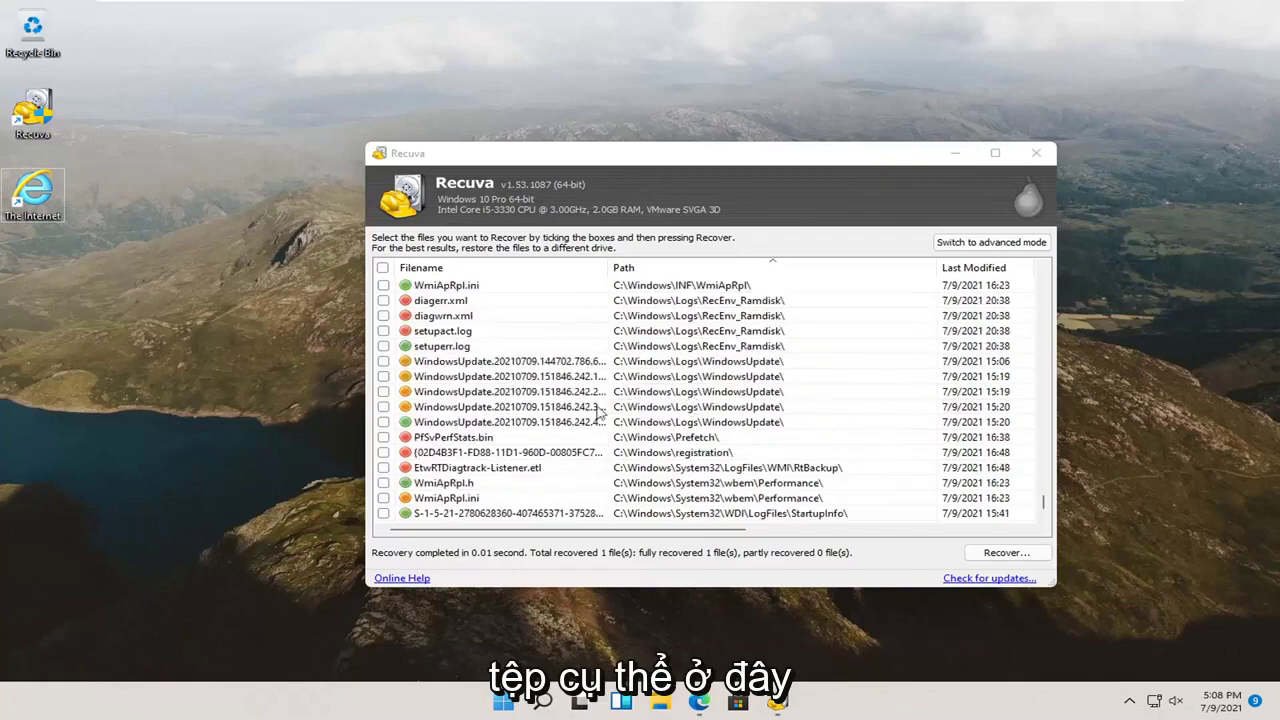
pyautogui.click(471, 268)
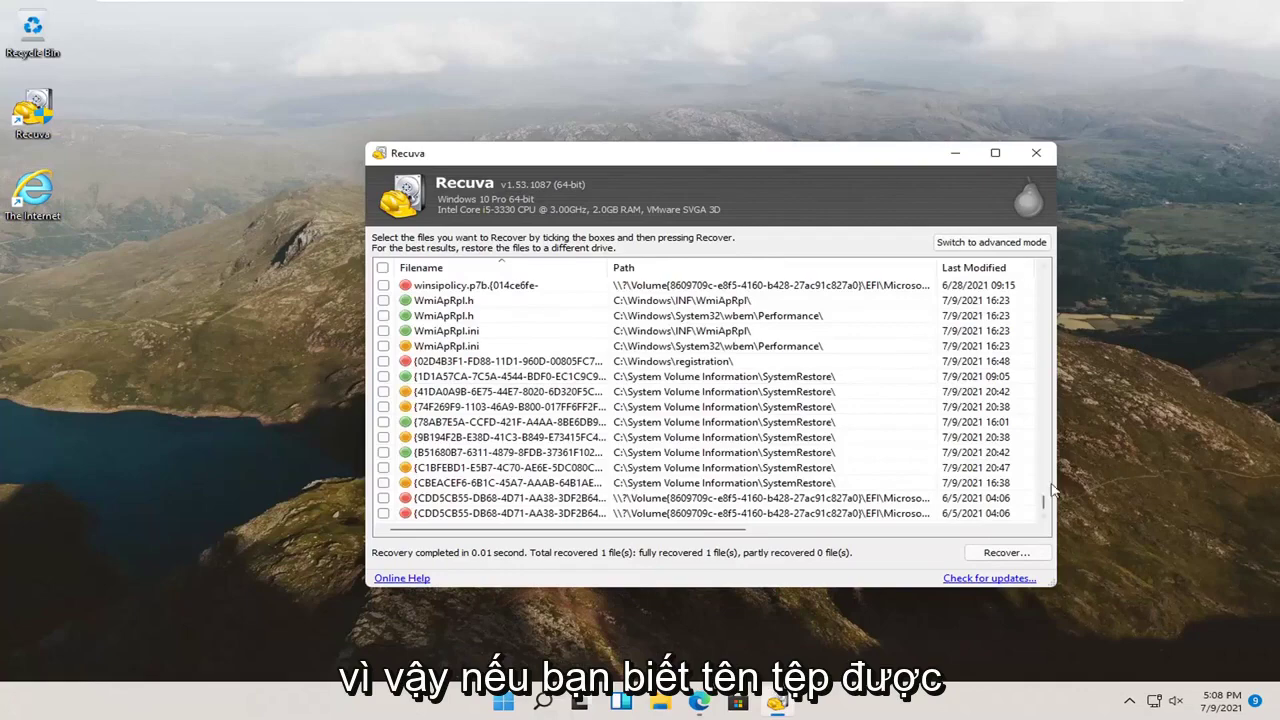
pyautogui.scroll(15, 593, 417)
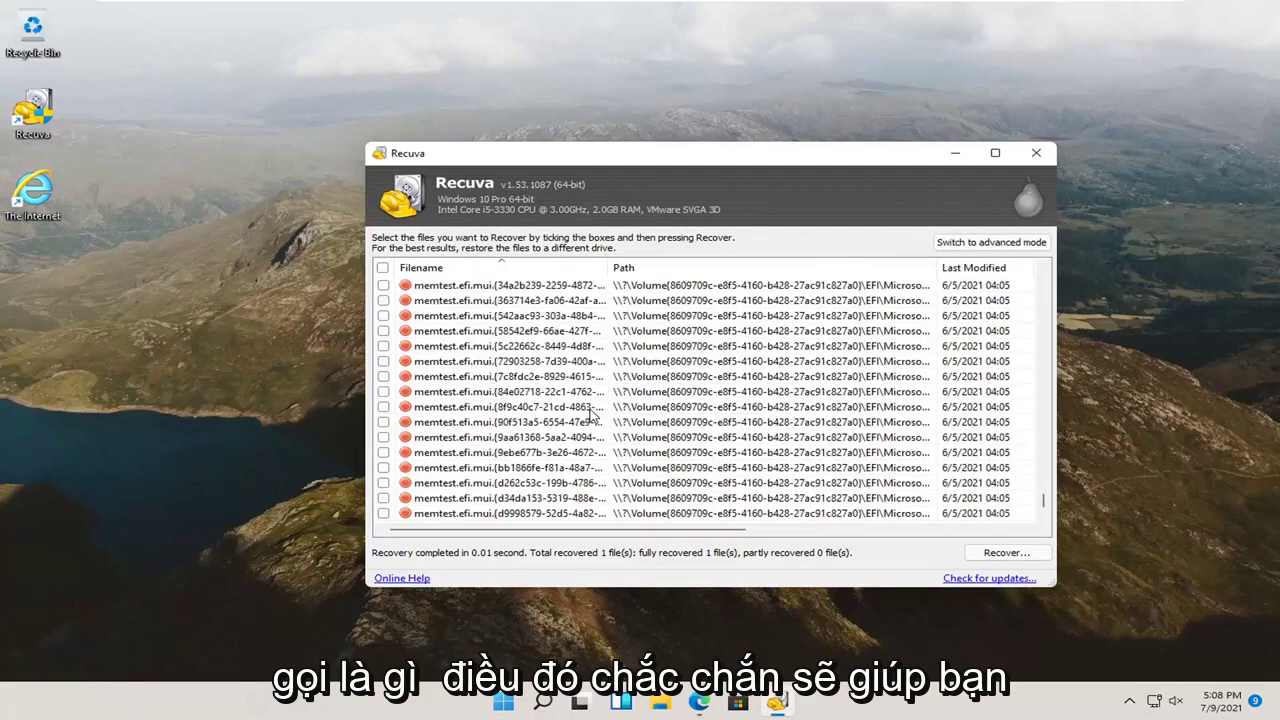
pyautogui.scroll(10, 580, 418)
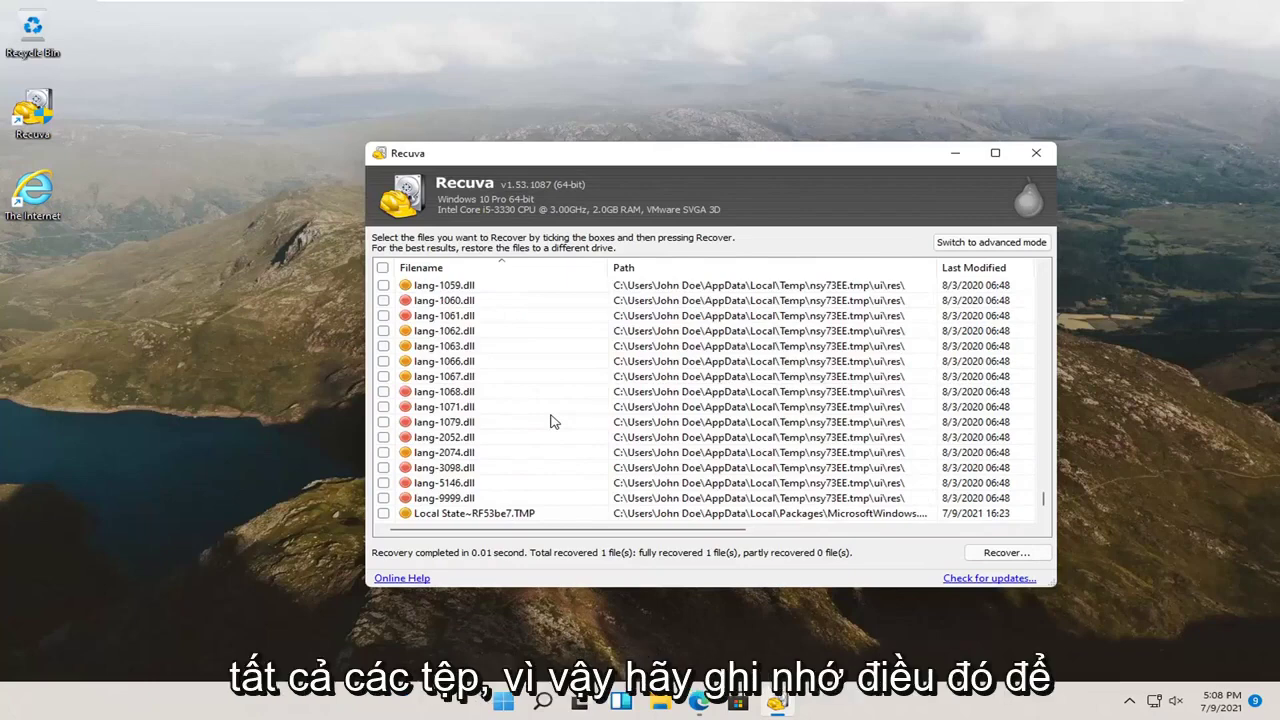
# Switch to advanced mode and view the drives available for scanning, keeping All Local Disks
pyautogui.click(971, 243)
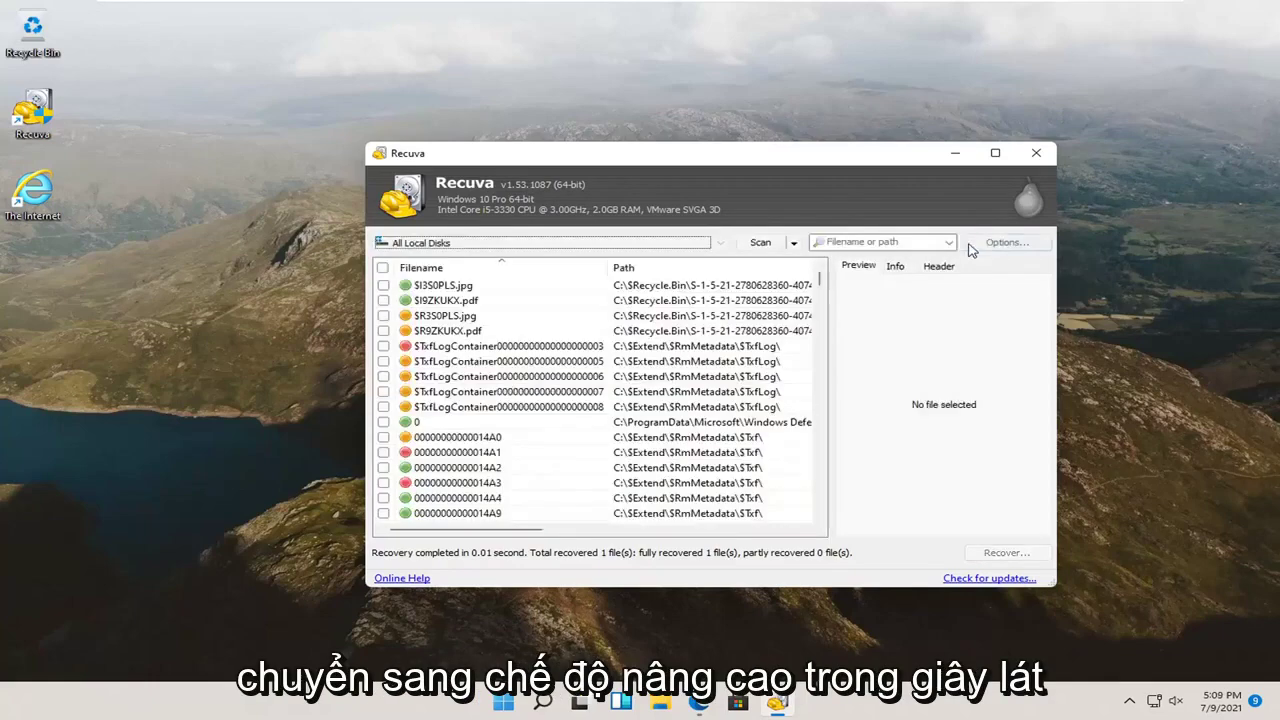
pyautogui.click(474, 245)
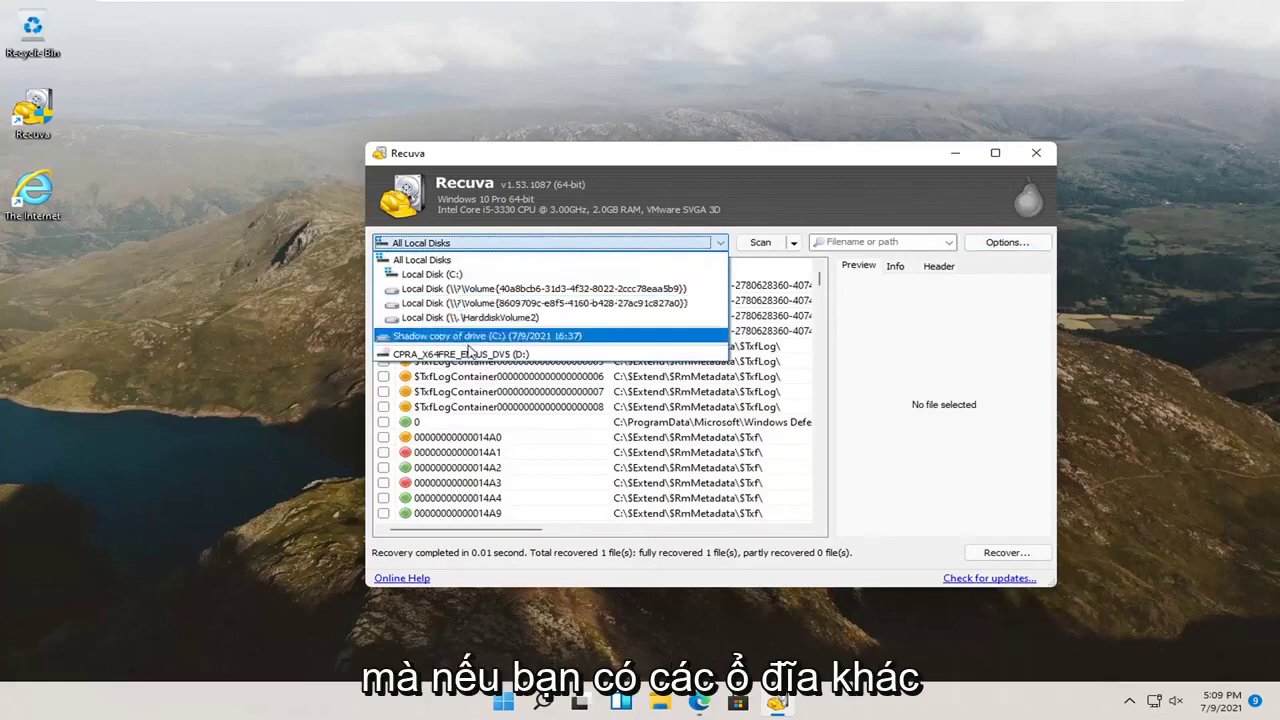
pyautogui.click(814, 346)
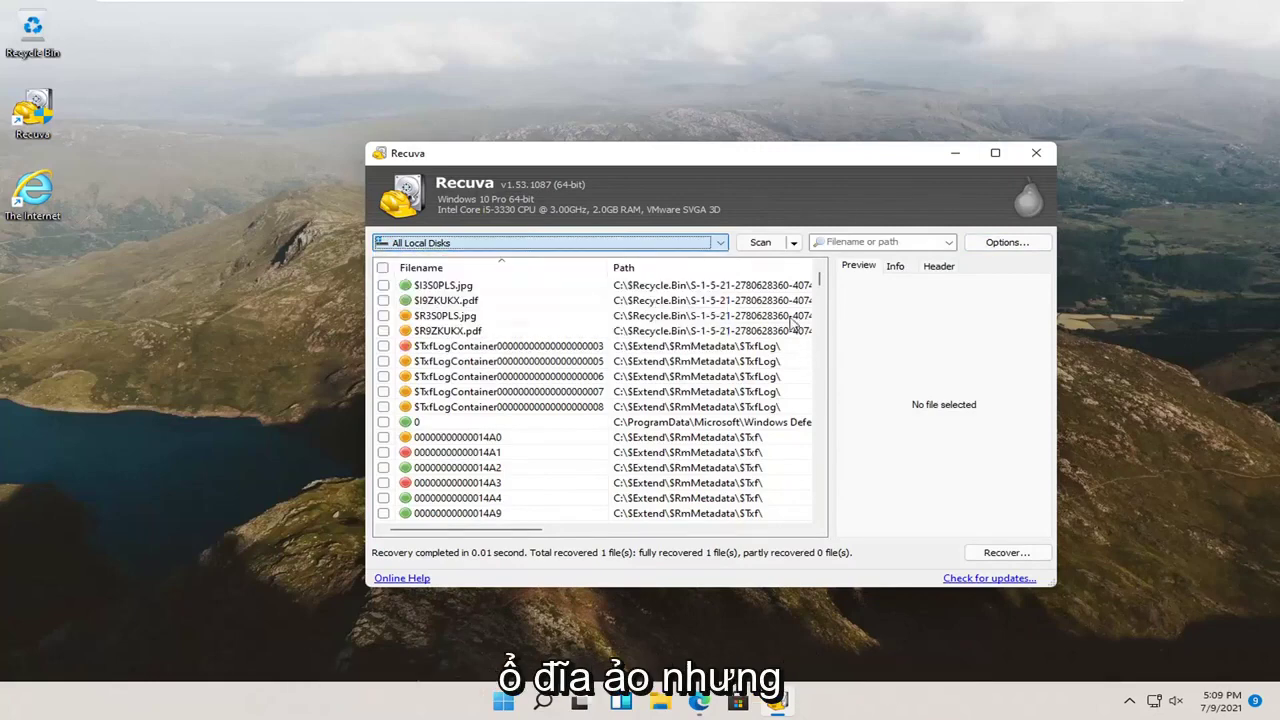
# Examine the preview, the file information and the header data of the found file named 0
pyautogui.click(810, 346)
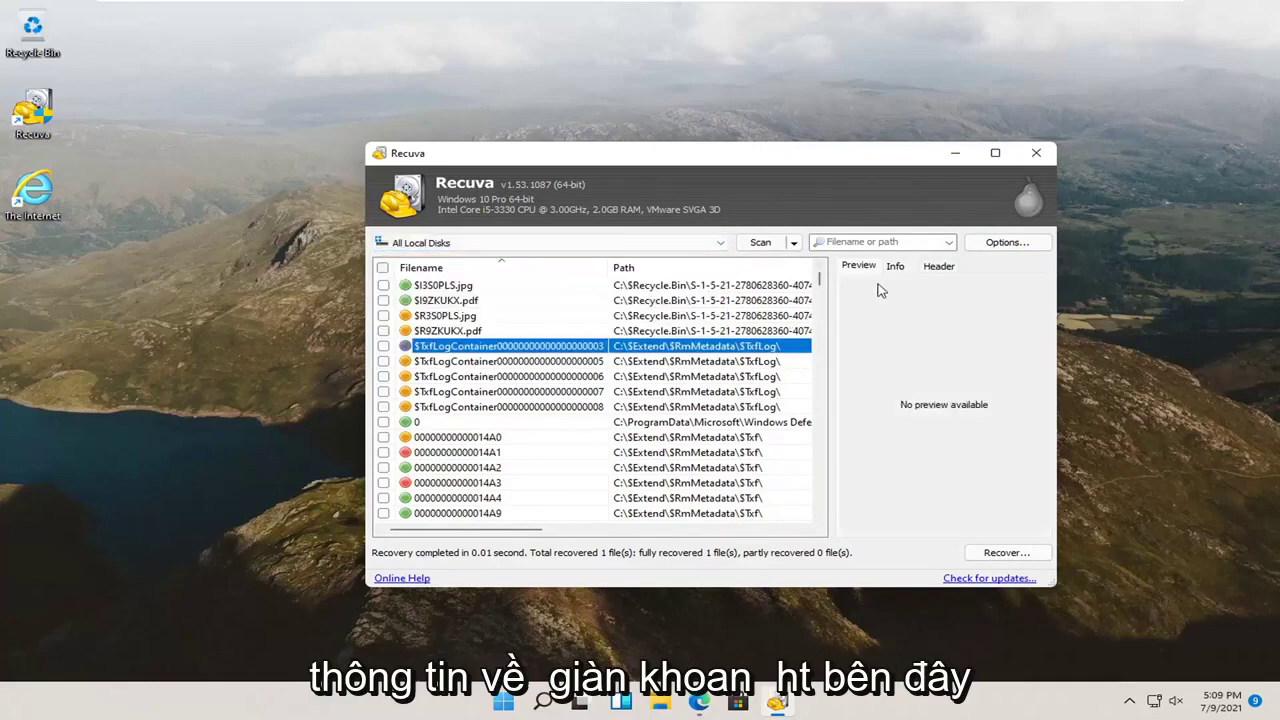
pyautogui.click(468, 424)
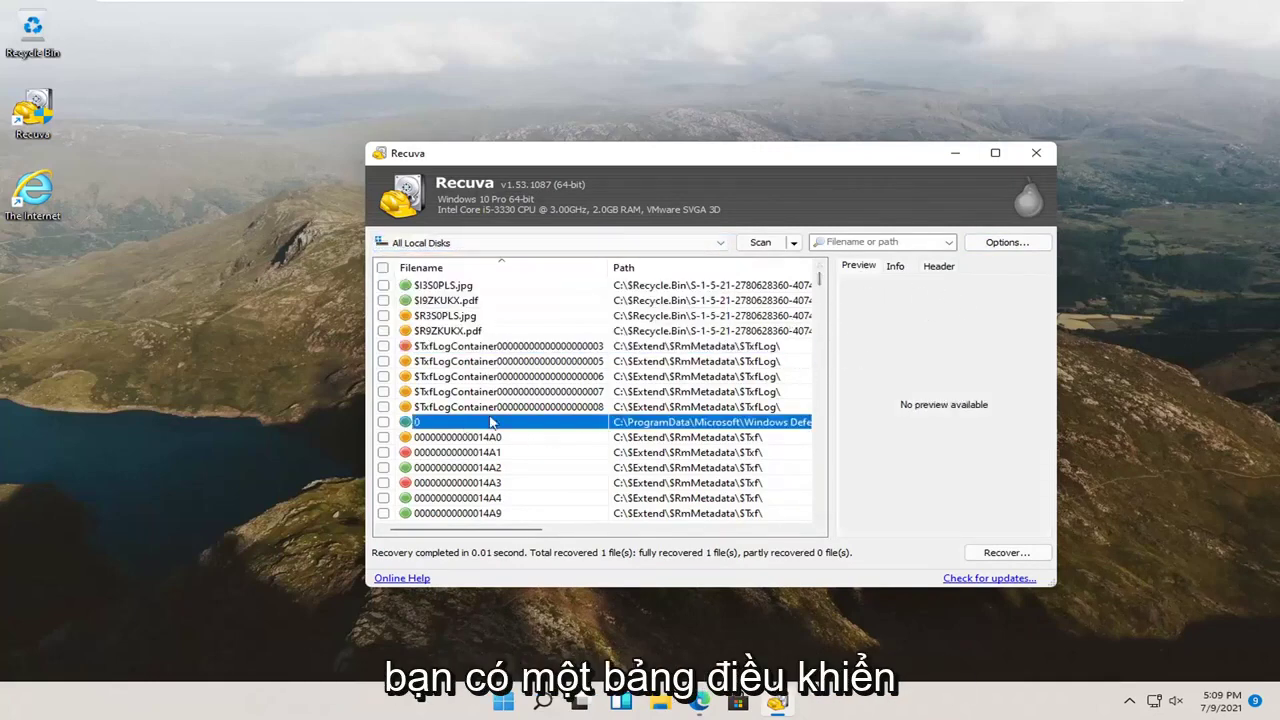
pyautogui.click(900, 272)
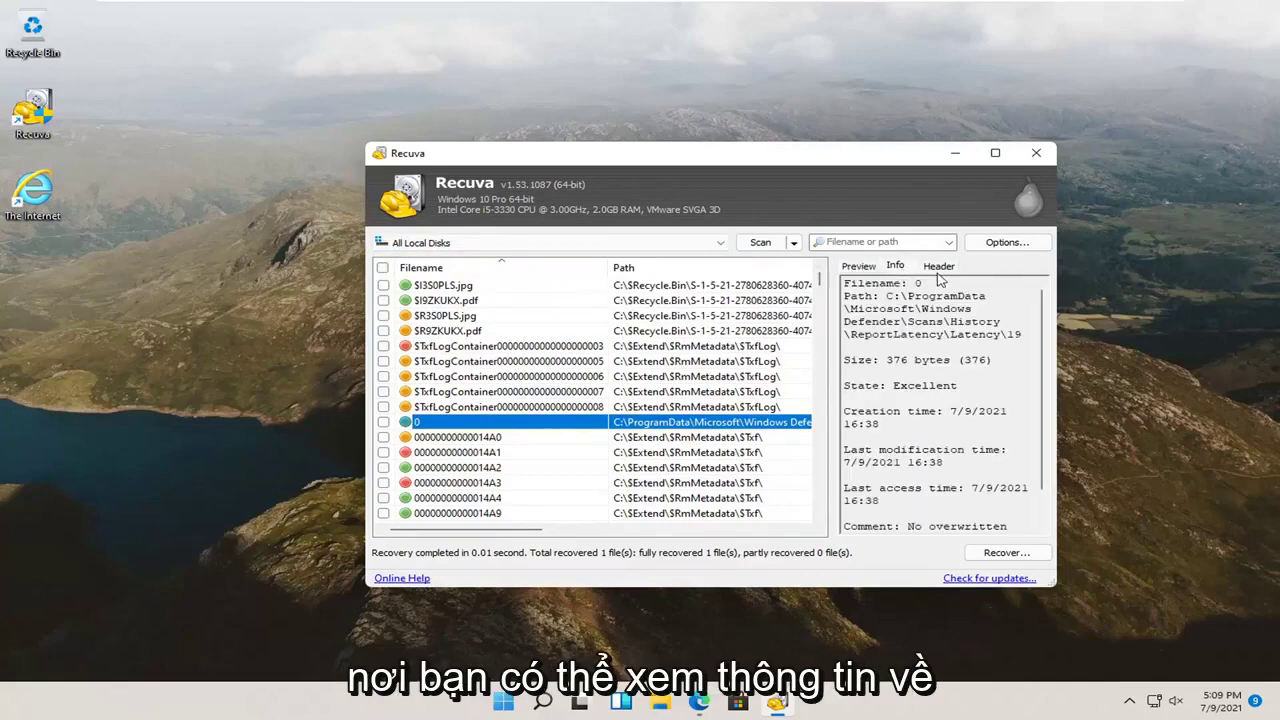
pyautogui.moveTo(900, 450); pyautogui.dragTo(942, 450)
pyautogui.moveTo(886, 411); pyautogui.dragTo(936, 385)
pyautogui.click(938, 265)
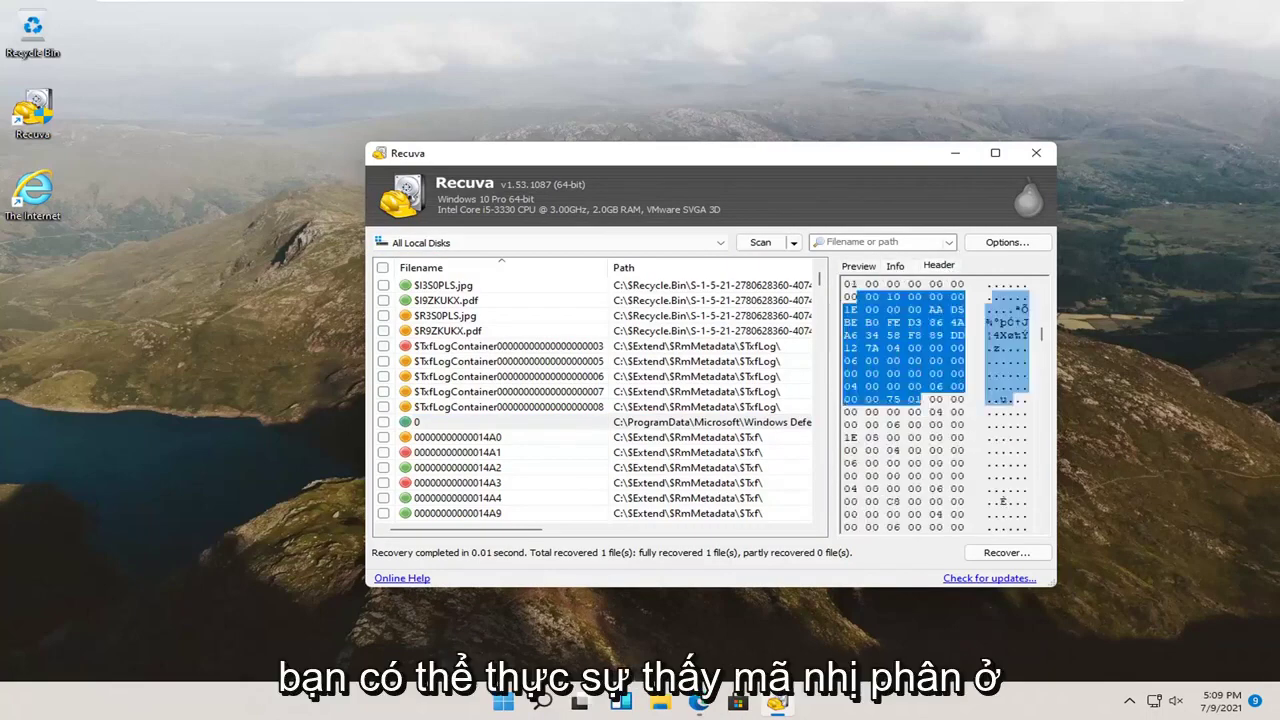
pyautogui.scroll(1, 940, 400)
pyautogui.scroll(-1, 940, 400)
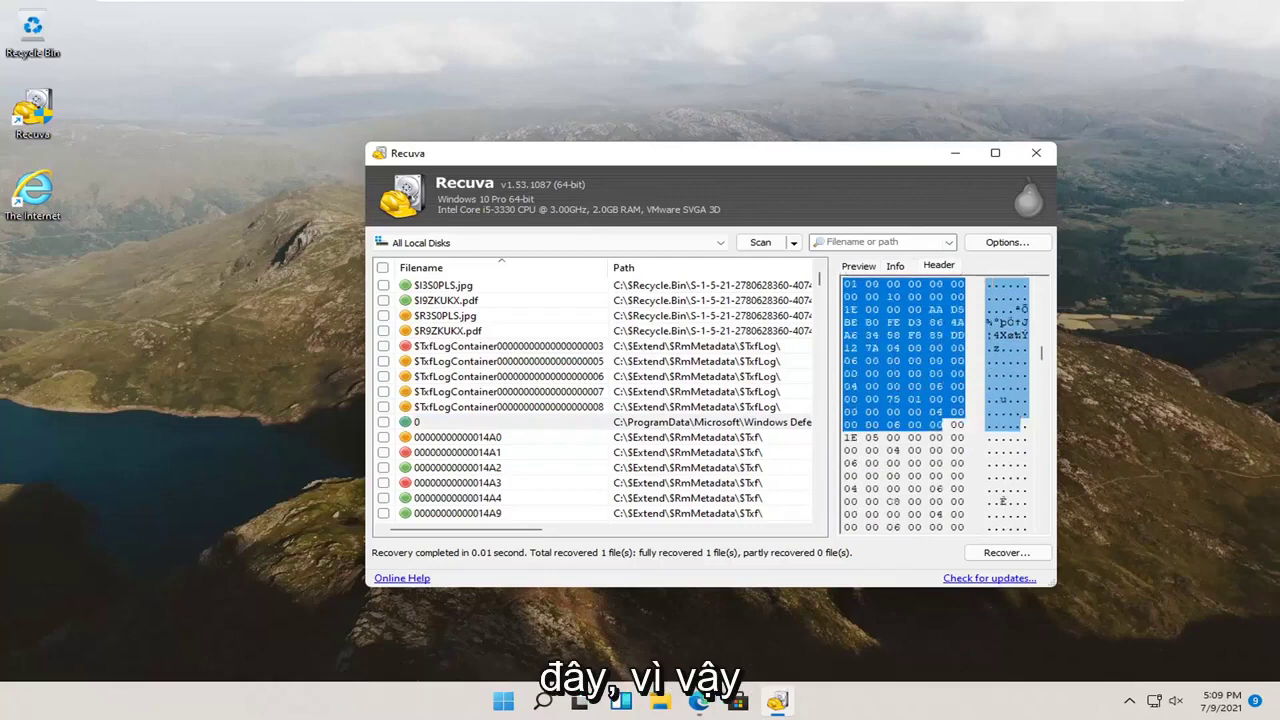
# Check the scan types and drive choices, start a Scan Files run on All Local Disks, and cancel it
pyautogui.click(795, 243)
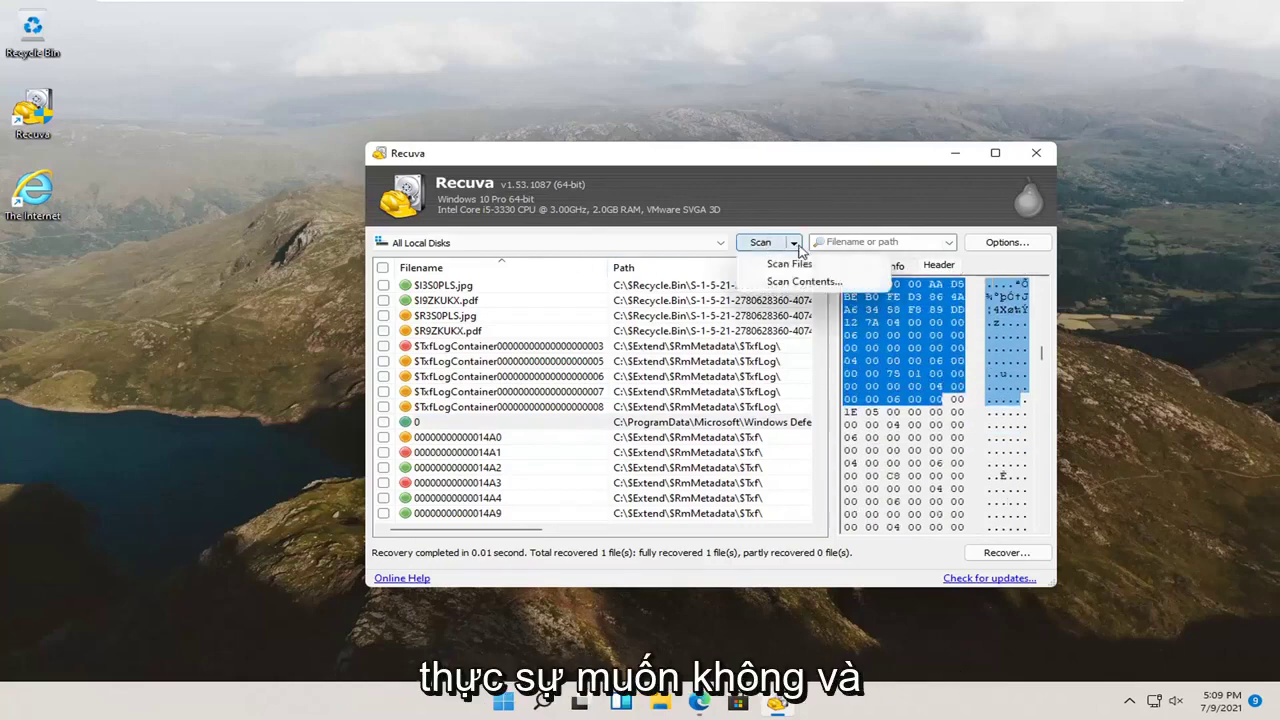
pyautogui.click(862, 218)
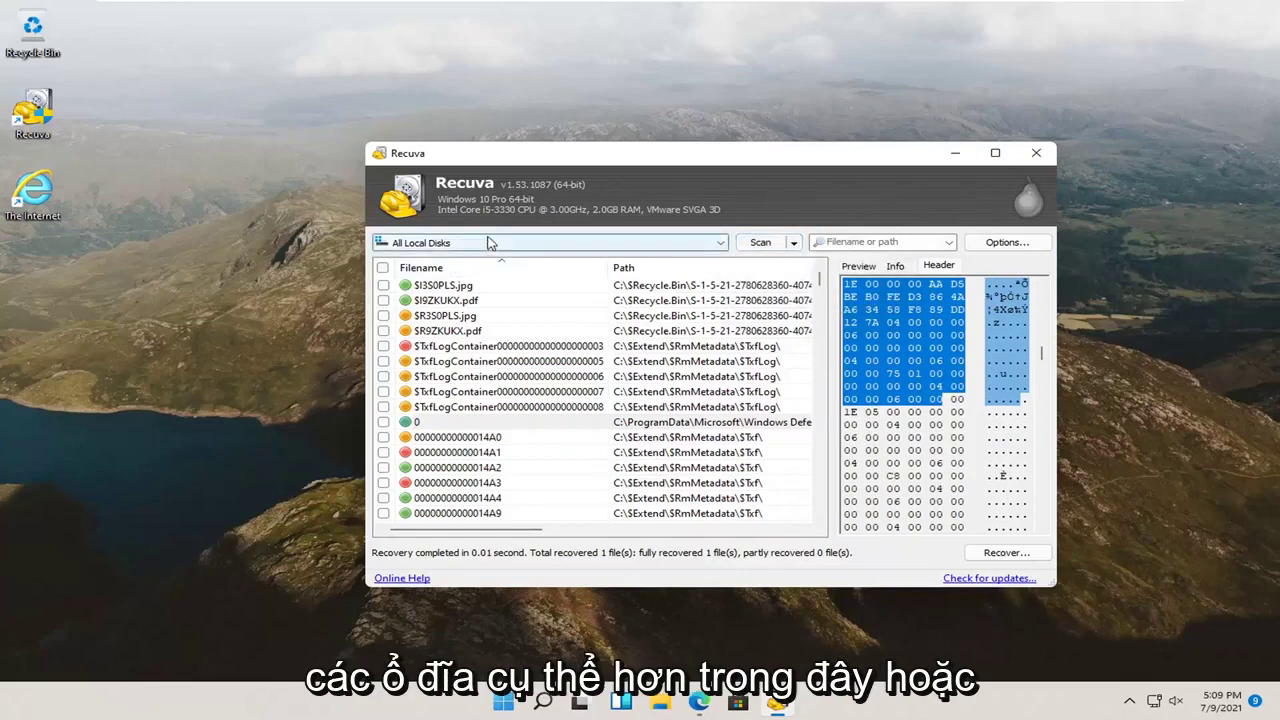
pyautogui.click(793, 244)
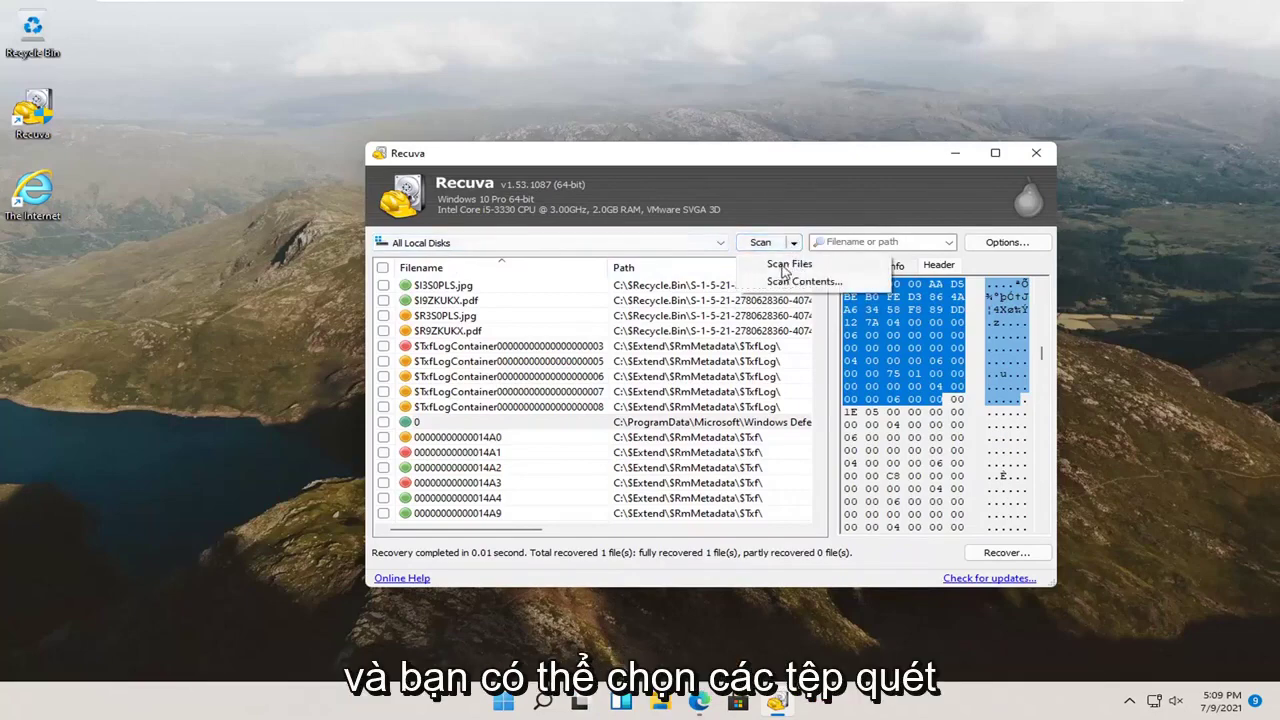
pyautogui.click(691, 246)
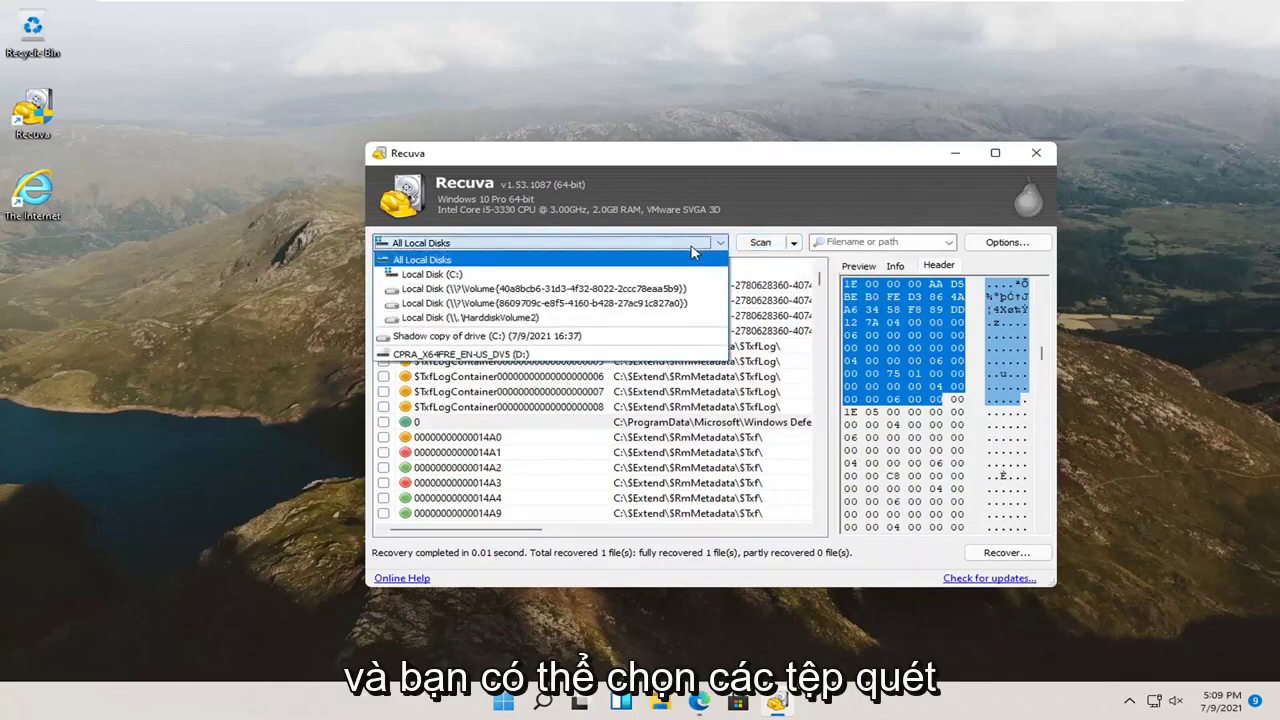
pyautogui.click(793, 244)
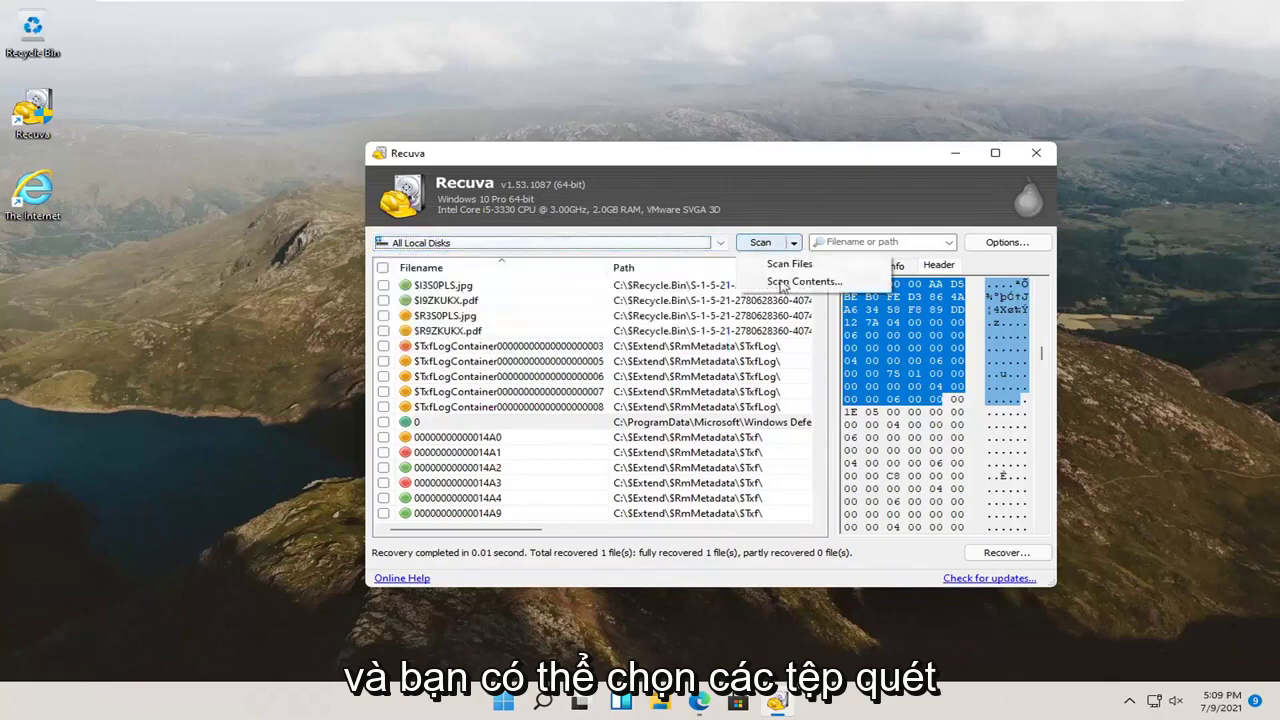
pyautogui.click(787, 265)
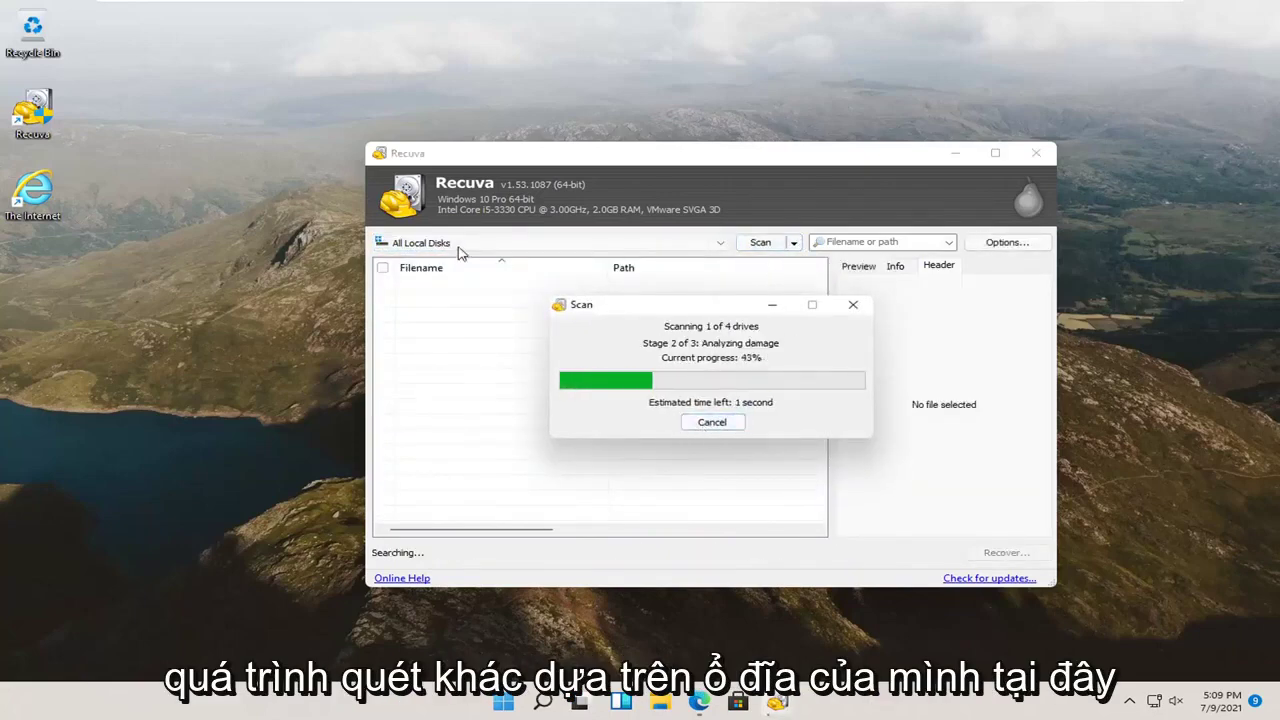
pyautogui.click(710, 422)
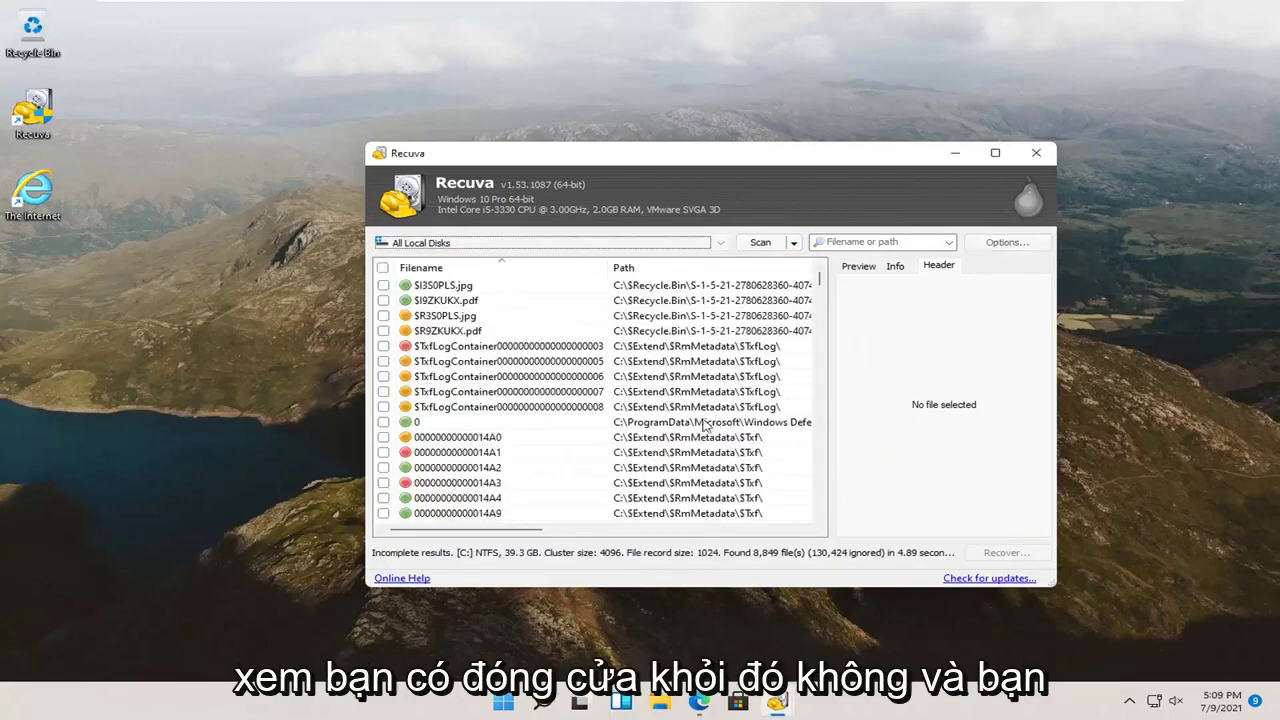
# Review the Actions, Advanced, Drives and Privacy options, leave them unchanged, and close Recuva
pyautogui.click(997, 250)
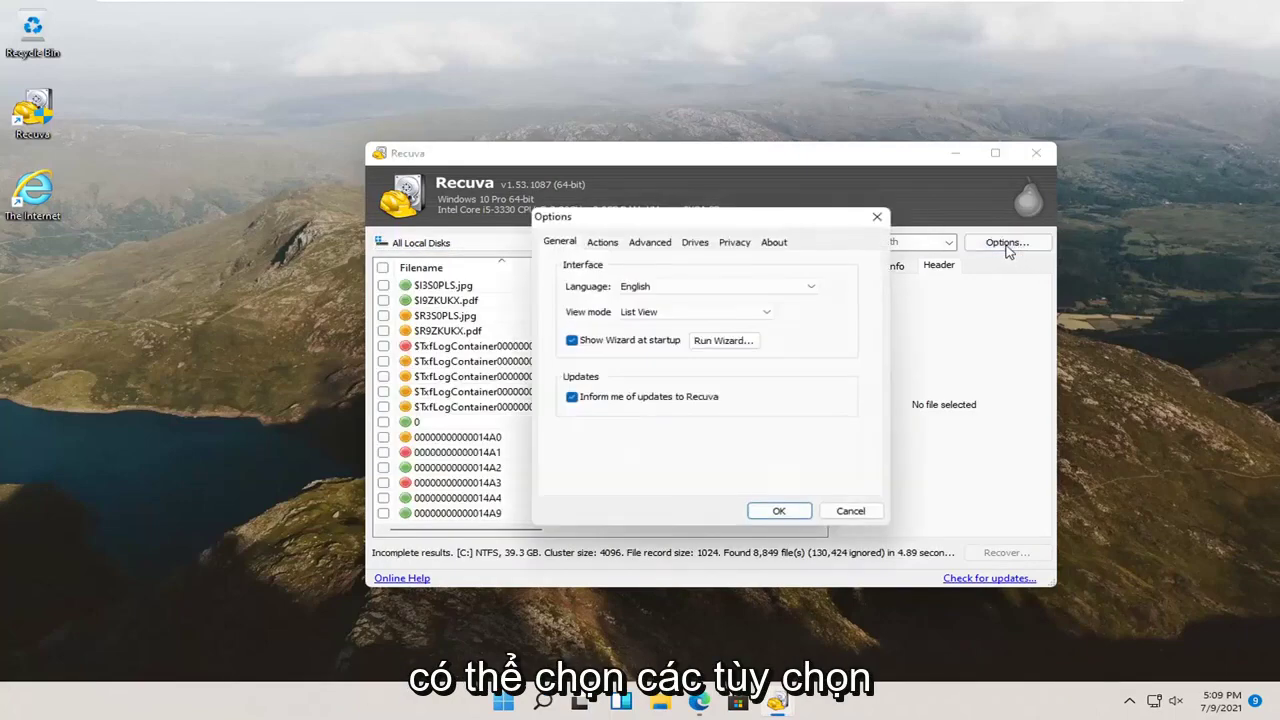
pyautogui.click(604, 242)
pyautogui.click(648, 242)
pyautogui.click(694, 244)
pyautogui.click(736, 244)
pyautogui.click(695, 243)
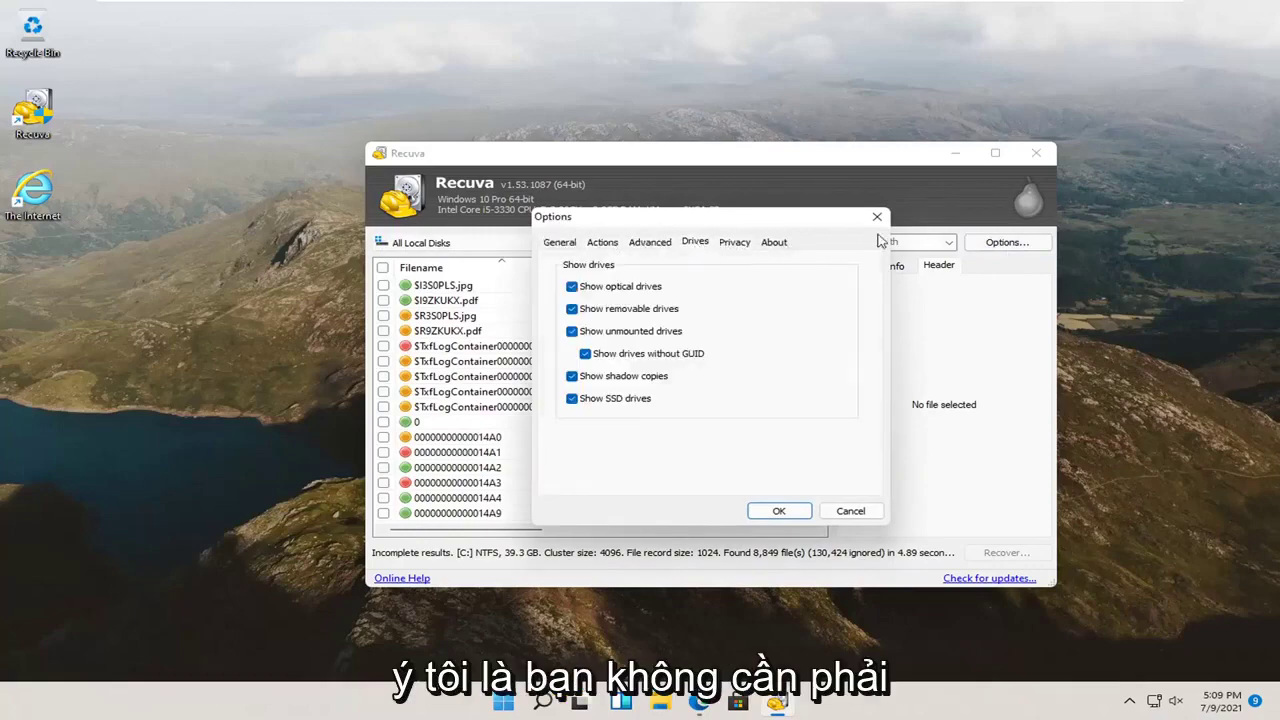
pyautogui.press('Escape')
pyautogui.click(1036, 153)
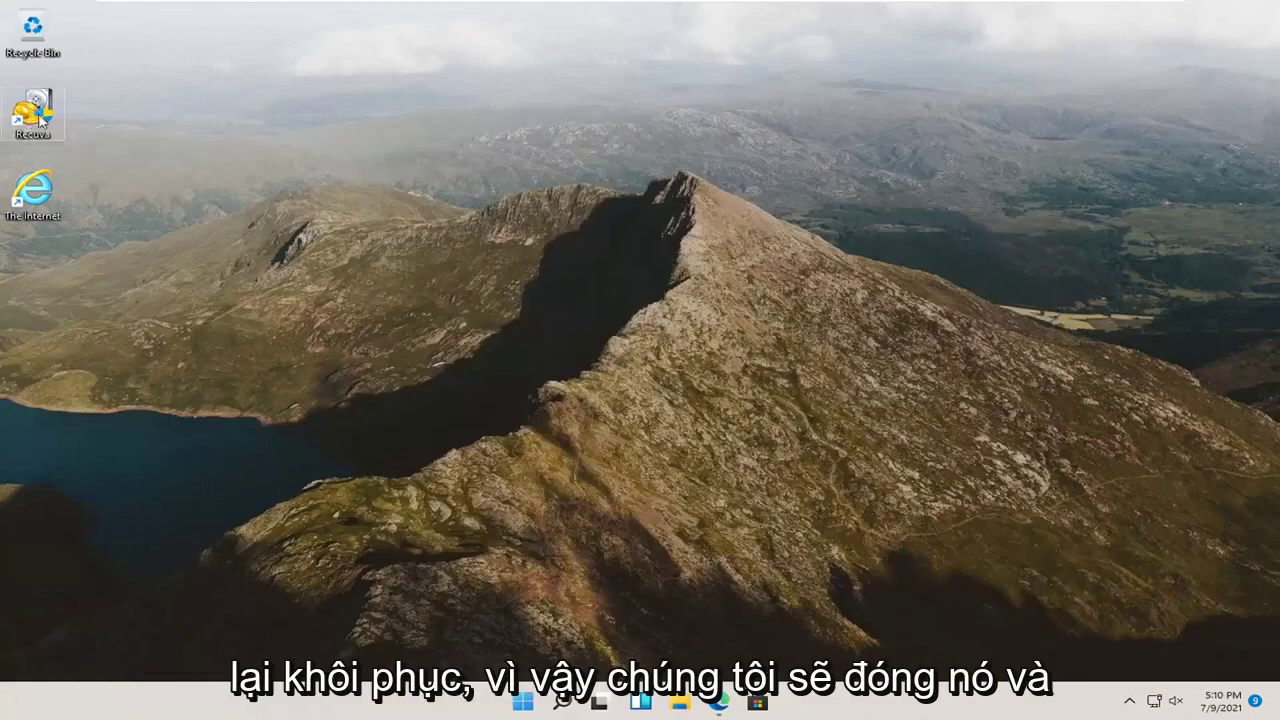
# Launch Recuva from the desktop, allow it to make changes, and set the wizard to find Music files with the location I'm not sure
pyautogui.doubleClick(40, 116)
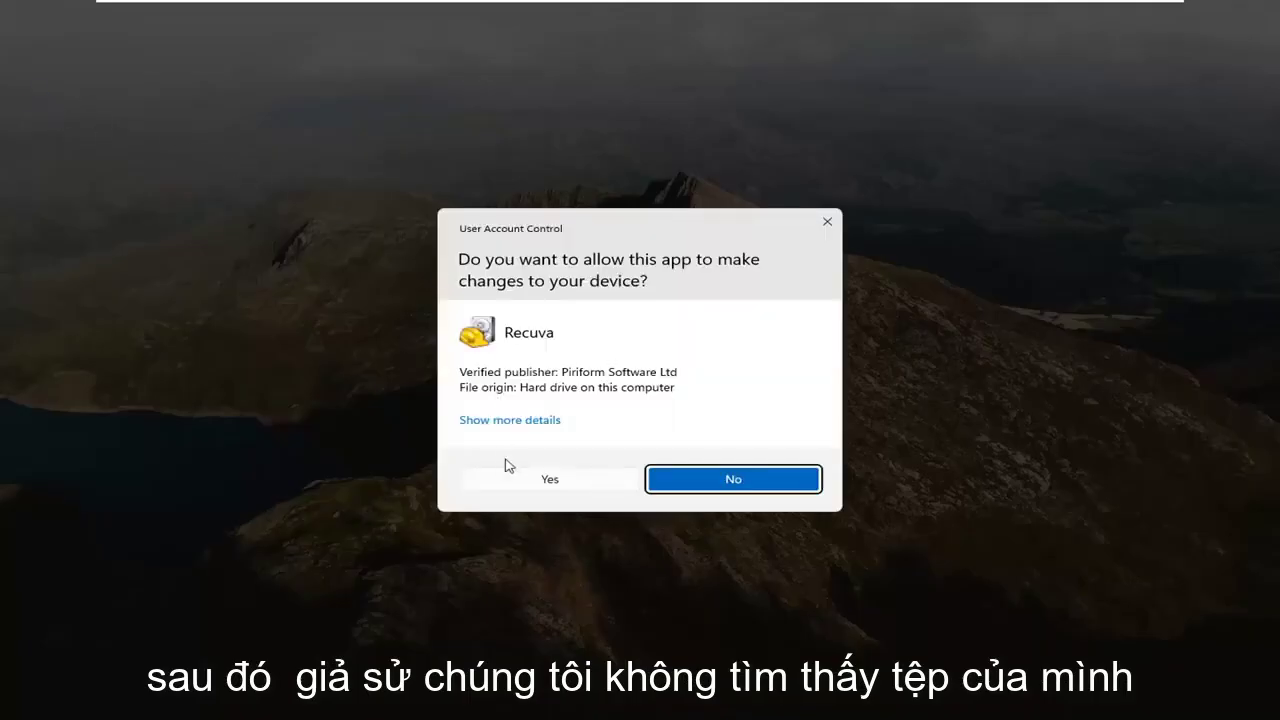
pyautogui.click(516, 479)
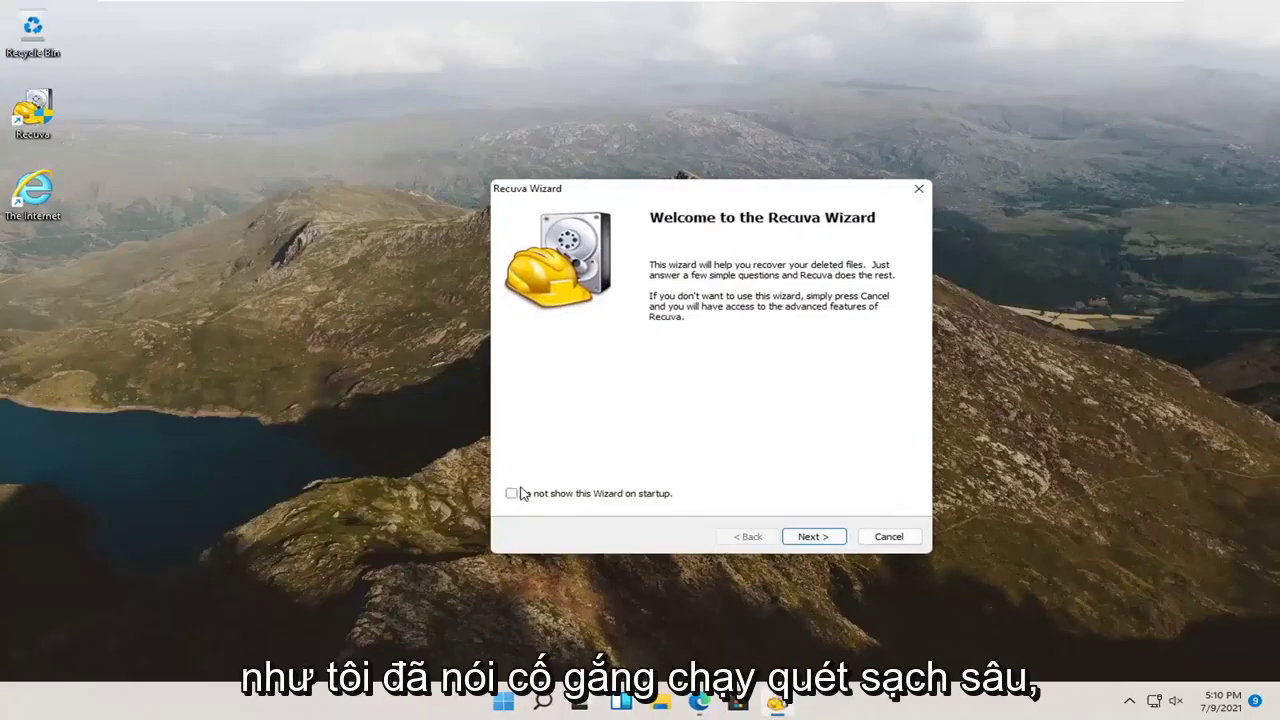
pyautogui.click(806, 540)
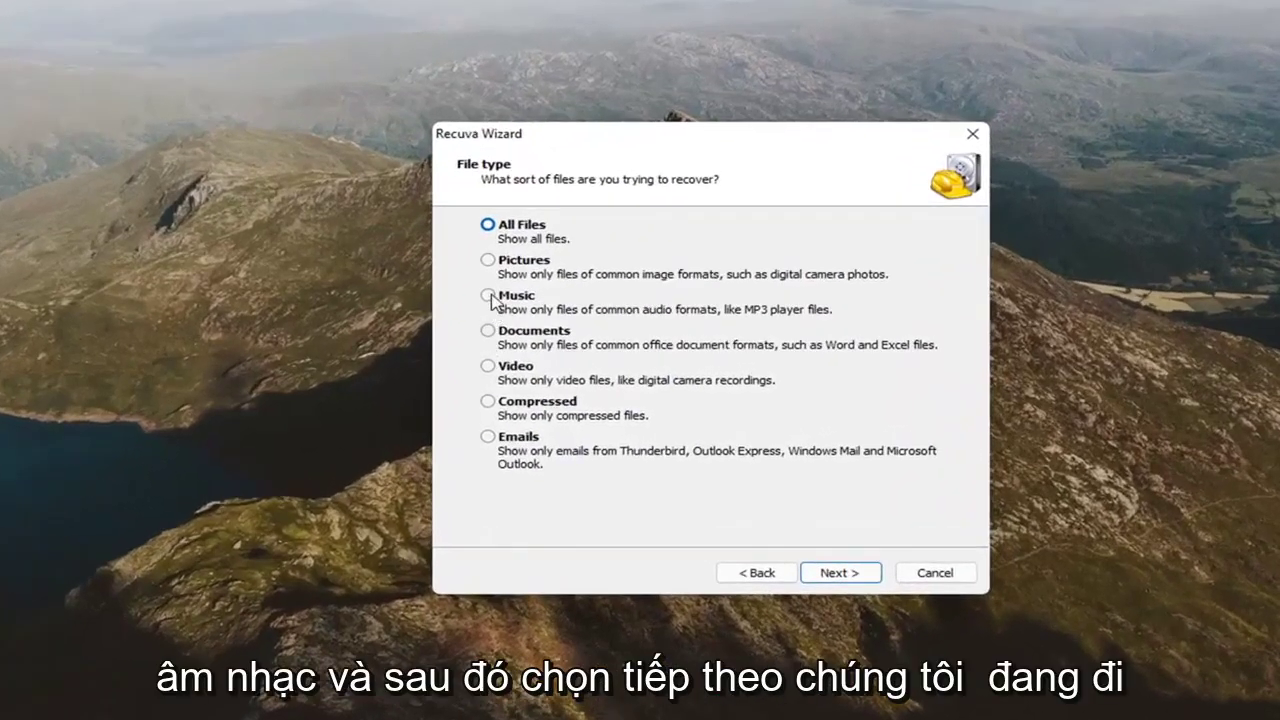
pyautogui.click(489, 297)
pyautogui.click(838, 573)
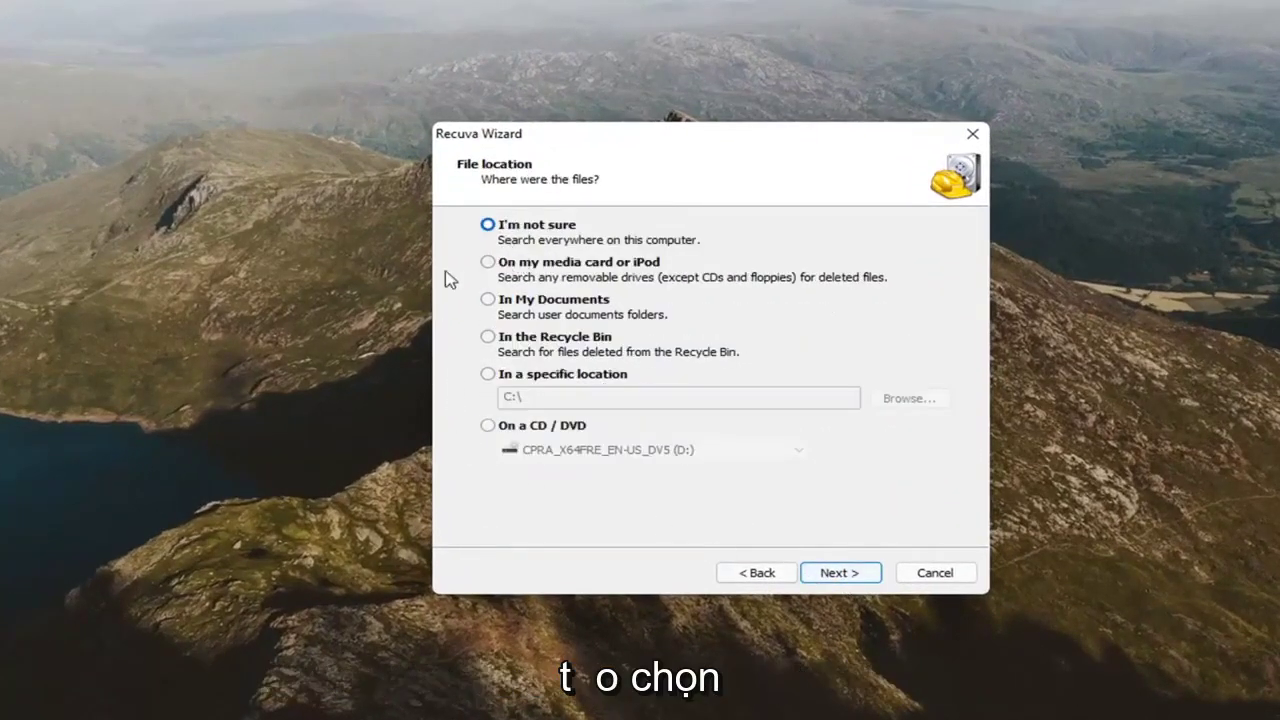
pyautogui.click(838, 573)
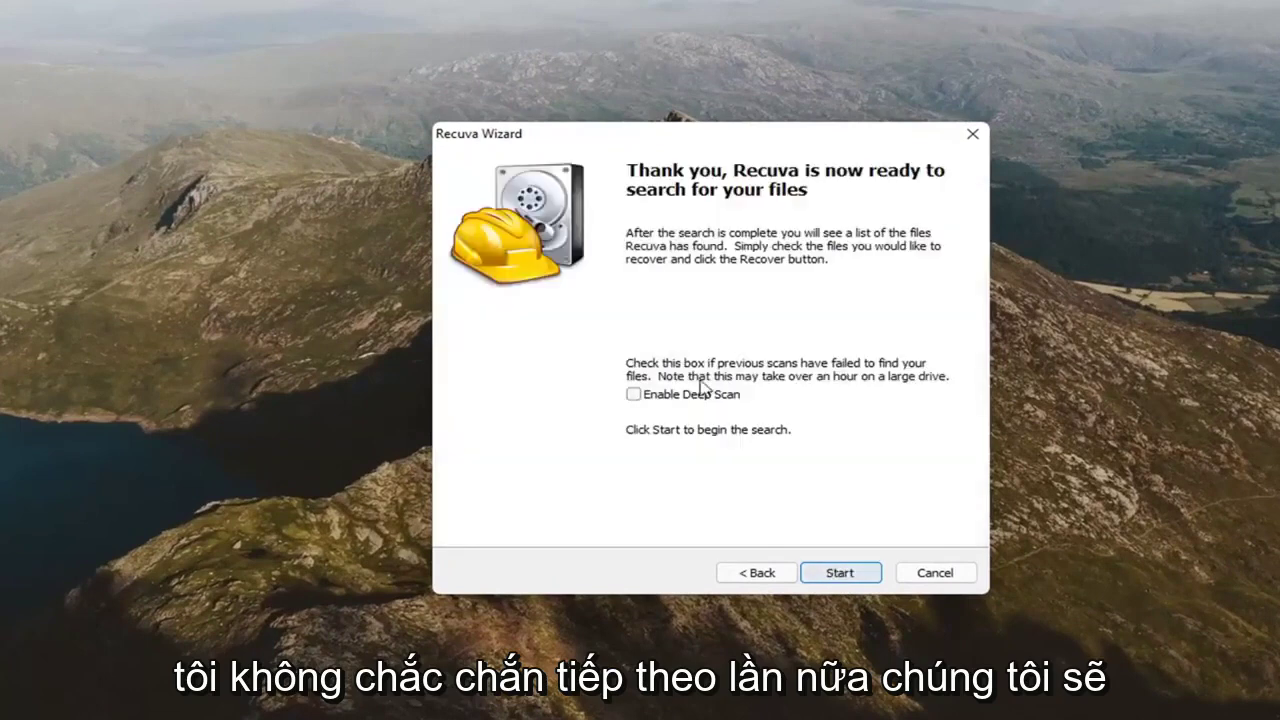
# Enable Deep Scan, run the search for the music files, and dismiss the dialog at the end of the scan
pyautogui.click(633, 394)
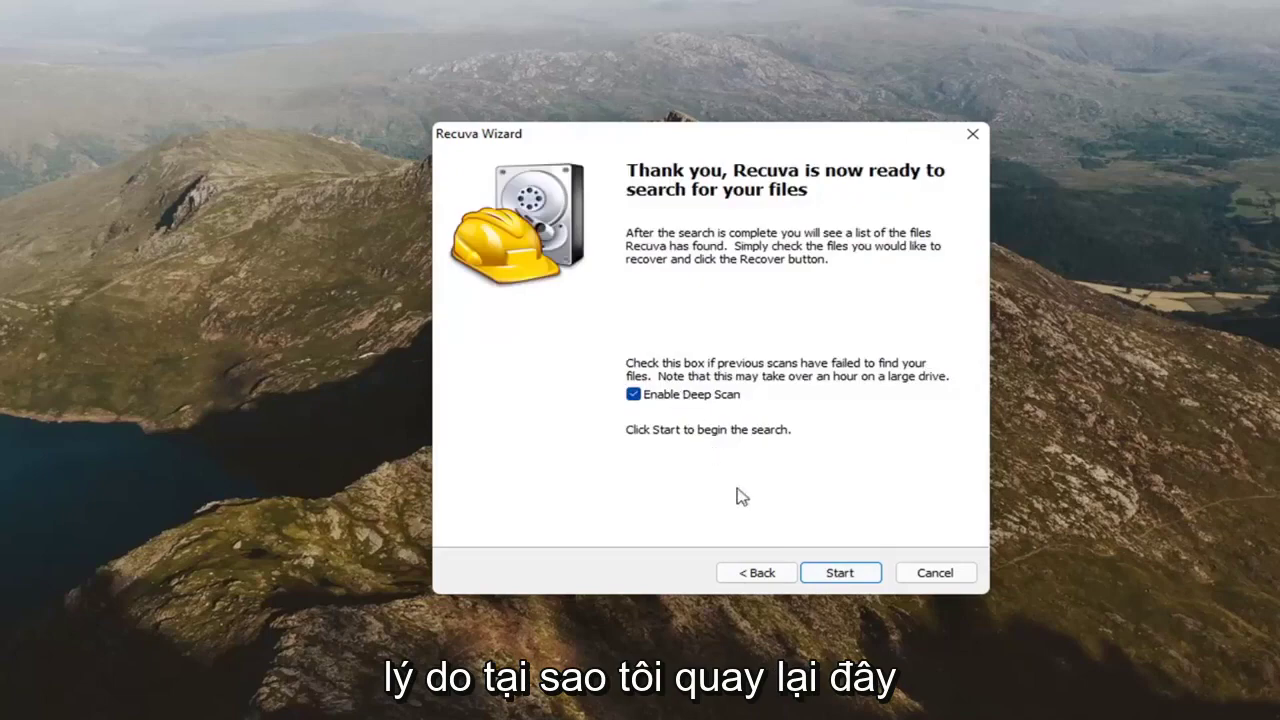
pyautogui.click(838, 574)
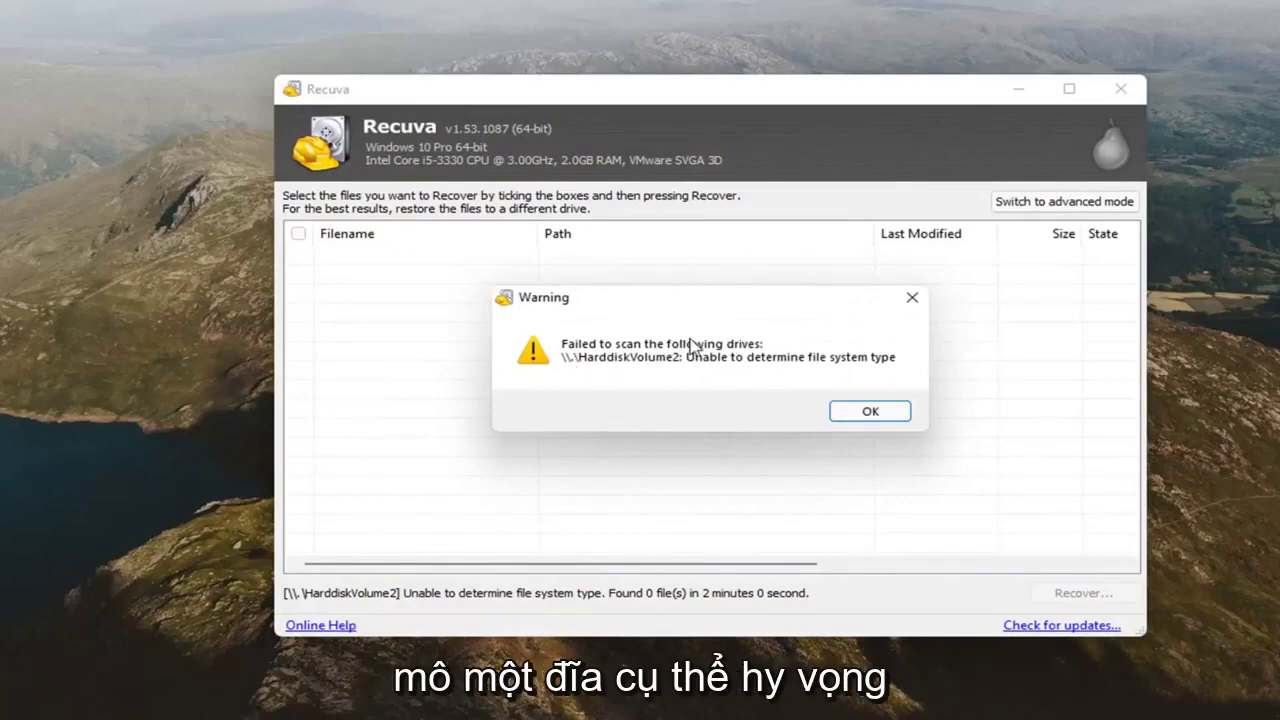
pyautogui.click(911, 297)
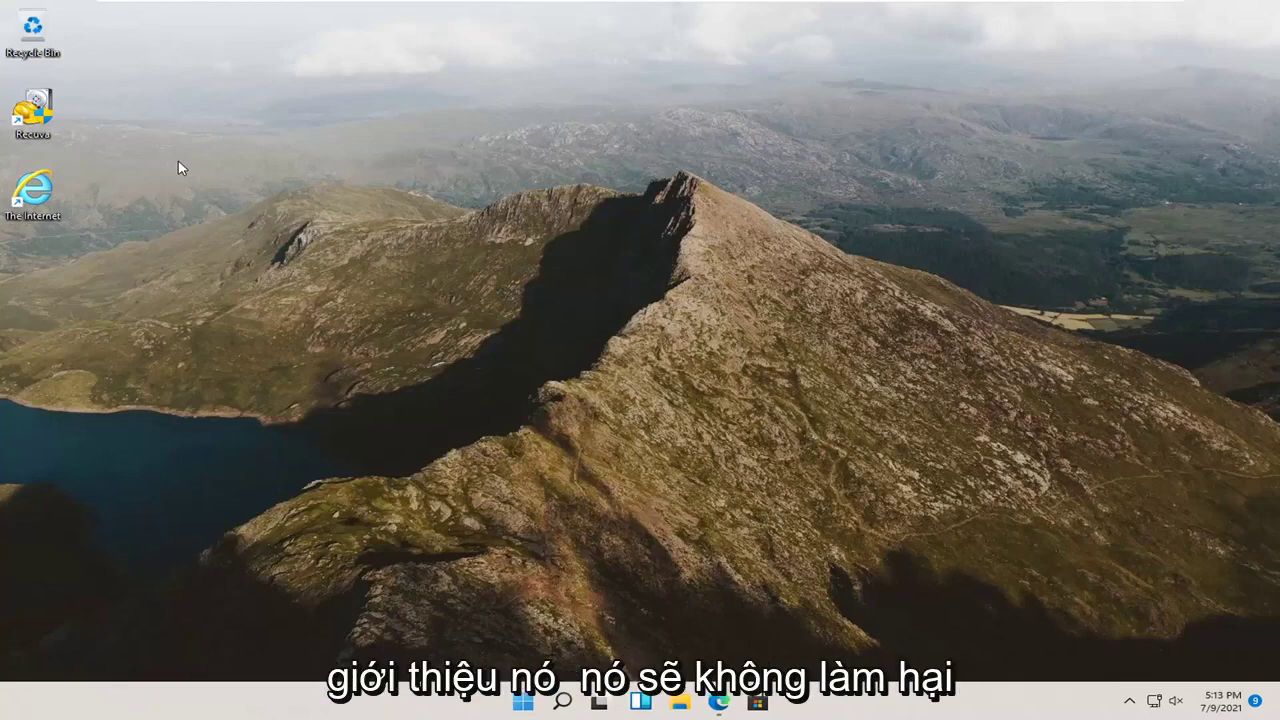
pyautogui.moveTo(266, 110); pyautogui.dragTo(714, 380)
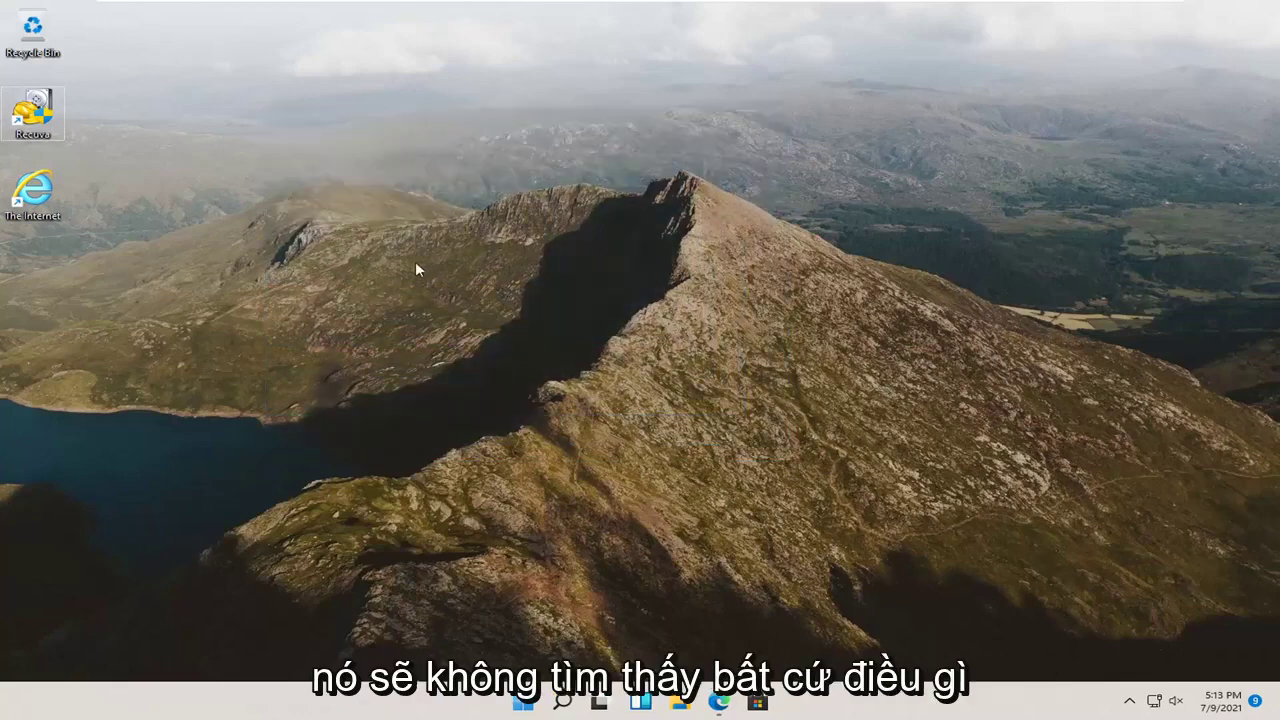